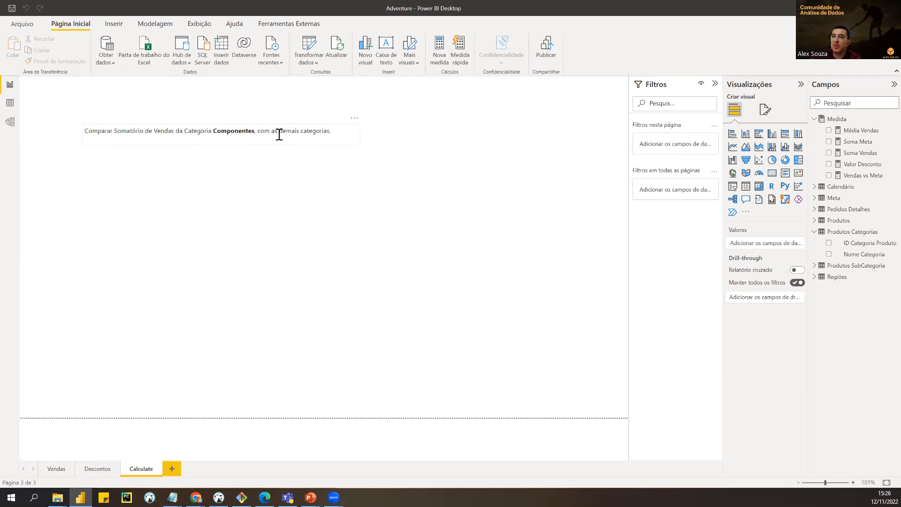
Step: Append "(%)" to the end of the sentence in the text box about comparing Componentes sales
left_click(333, 133)
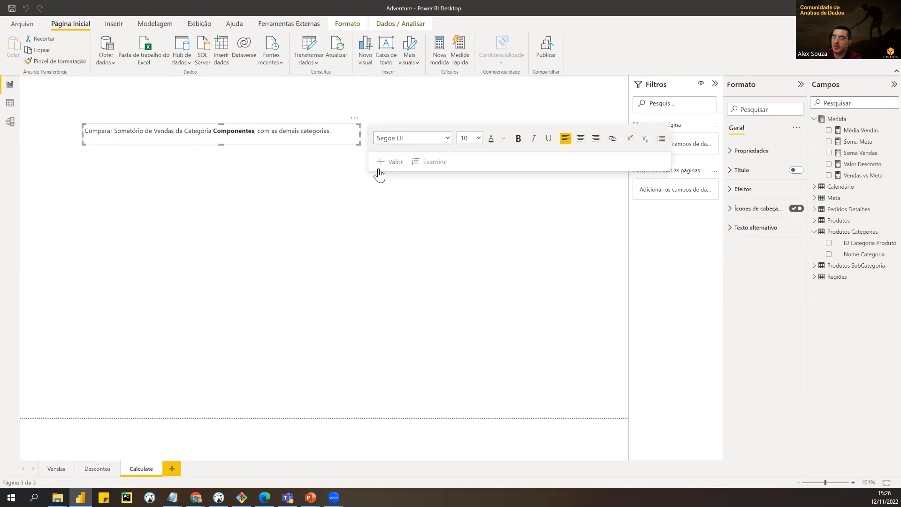
type("()")
key("Left")
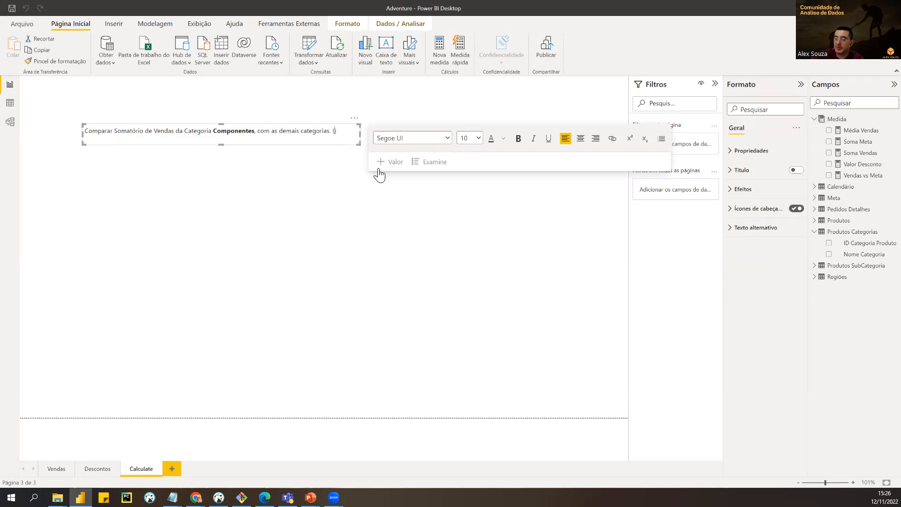
type("%")
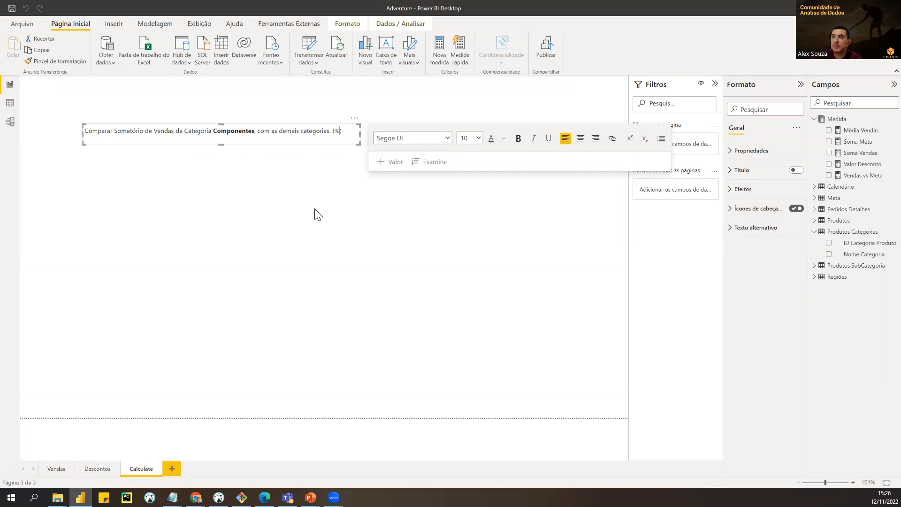
left_click(317, 214)
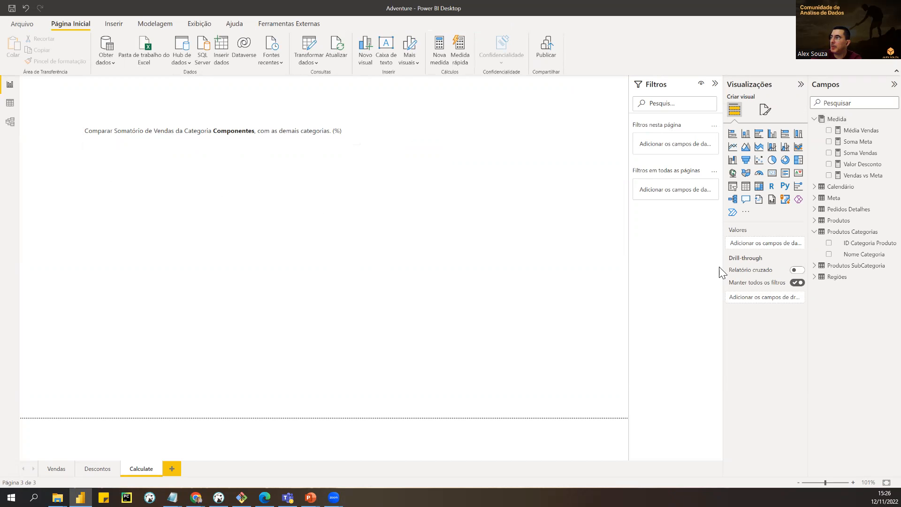
Step: Build a table below the text box with Nome Categoria and Soma Vendas as columns
left_click_drag(861, 254, 132, 188)
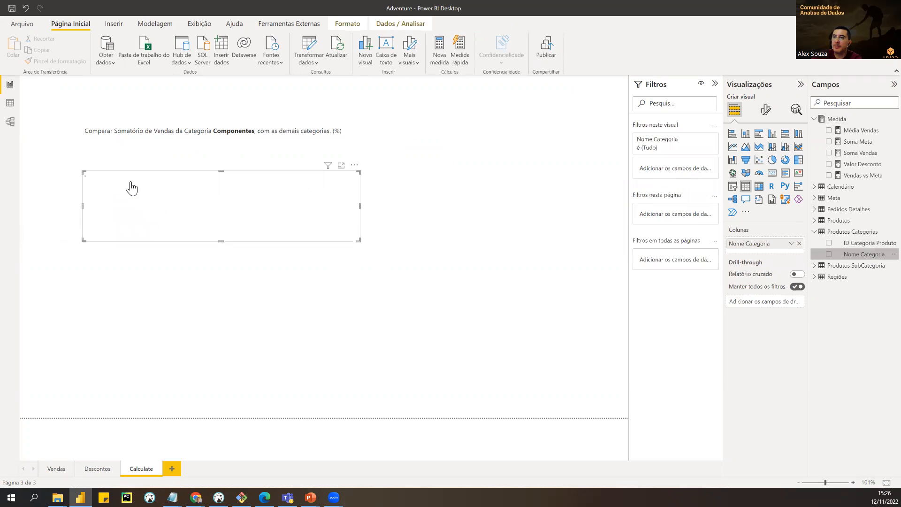
left_click_drag(864, 153, 291, 212)
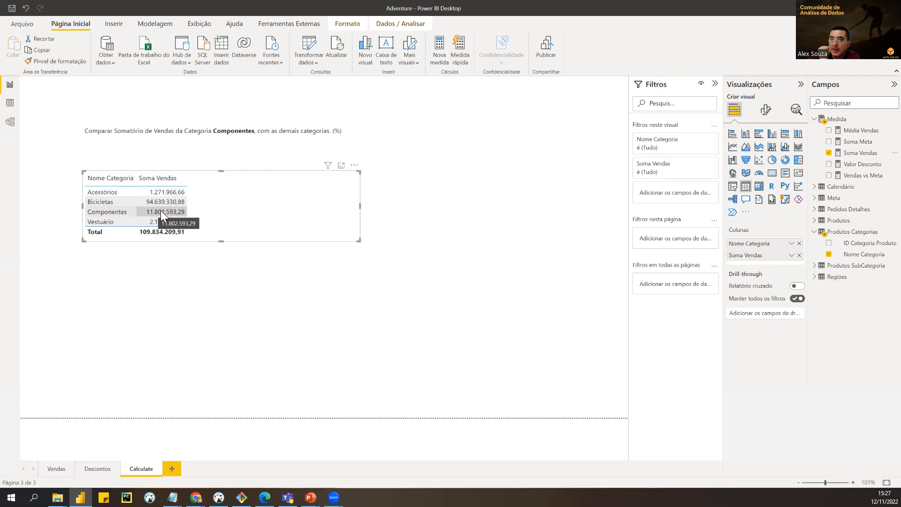
Step: Highlight the Componentes row in turn with the Acessórios and Bicicletas rows to compare their sales, and clear the highlighting
left_click(157, 195)
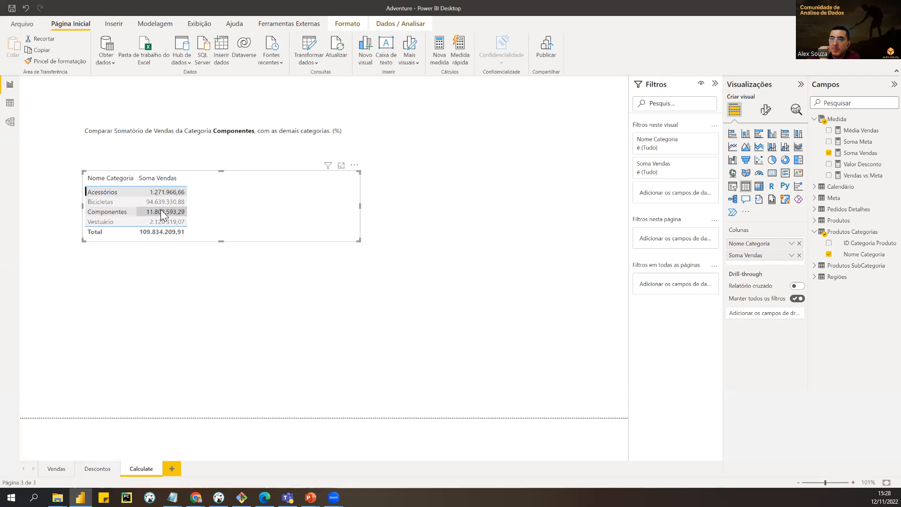
left_click(162, 214)
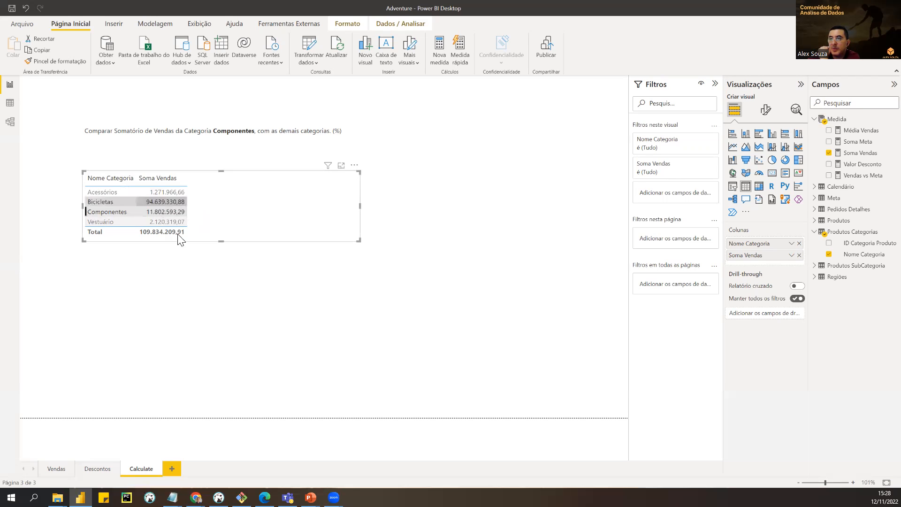
left_click(163, 194)
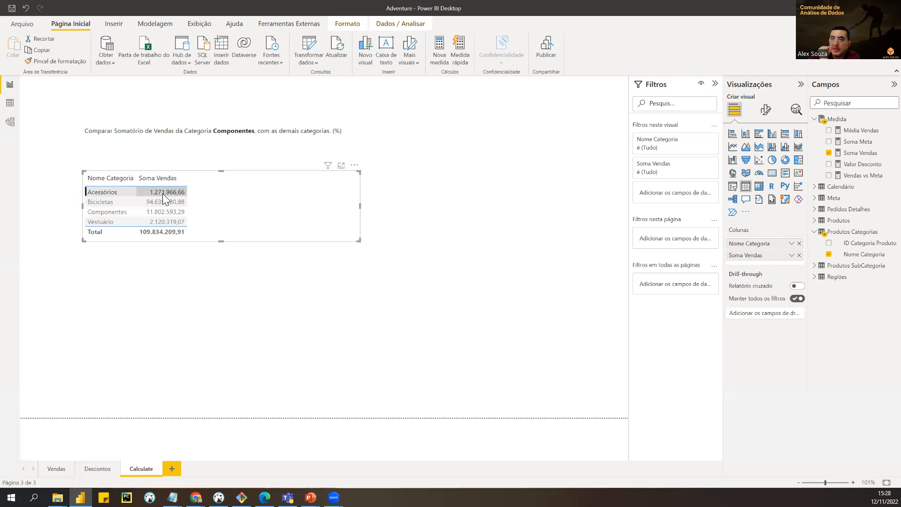
left_click(169, 212)
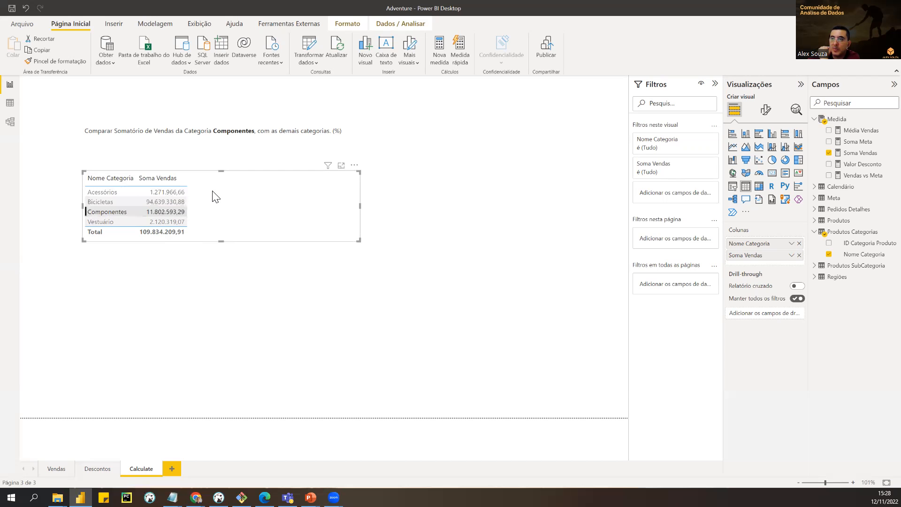
left_click(168, 199)
left_click(169, 212)
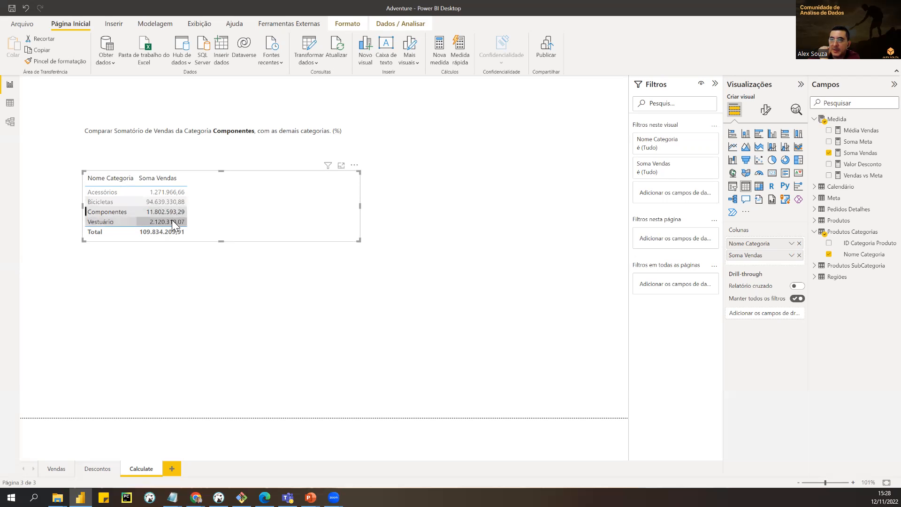
left_click(205, 207)
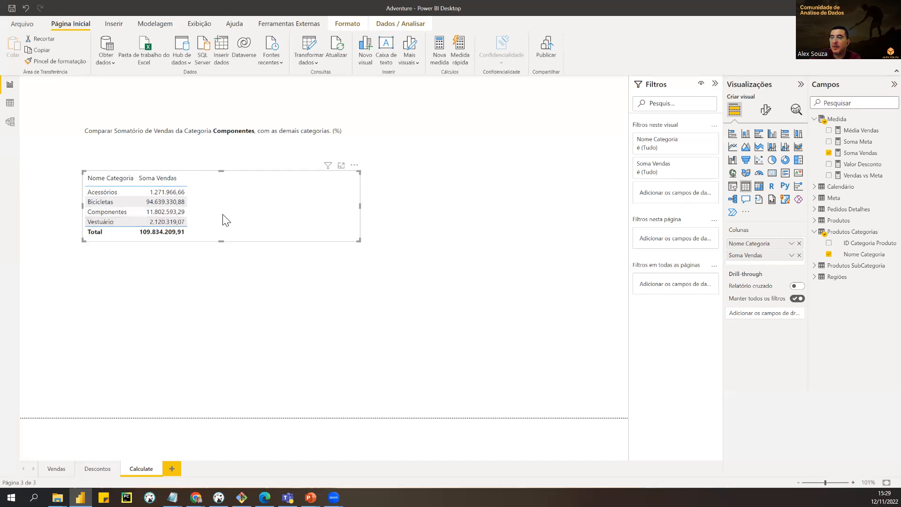
Step: Create a new measure in the Medida table and name it Vendas Componentes
left_click(893, 119)
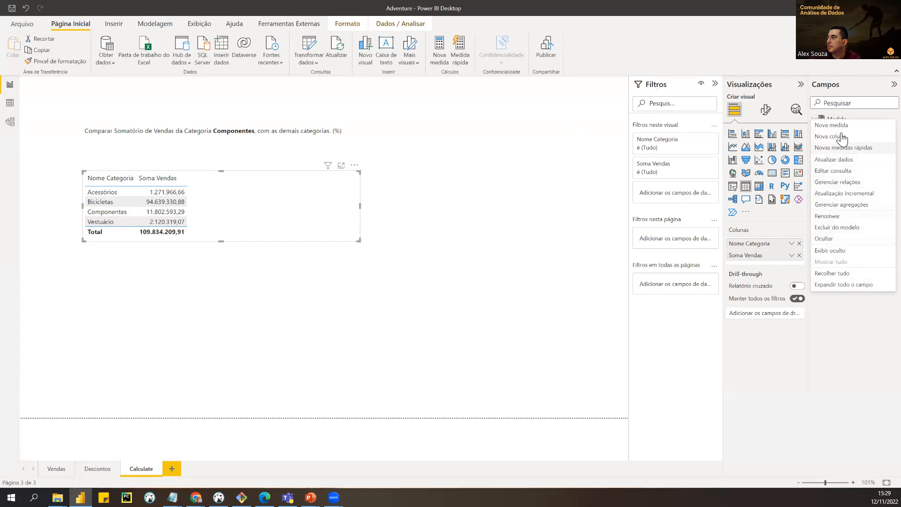
left_click(826, 121)
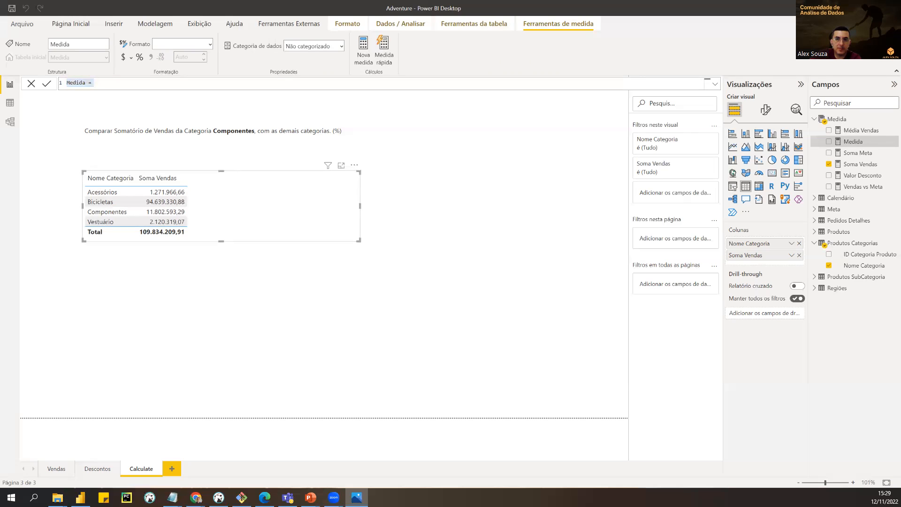
key("alt+Tab")
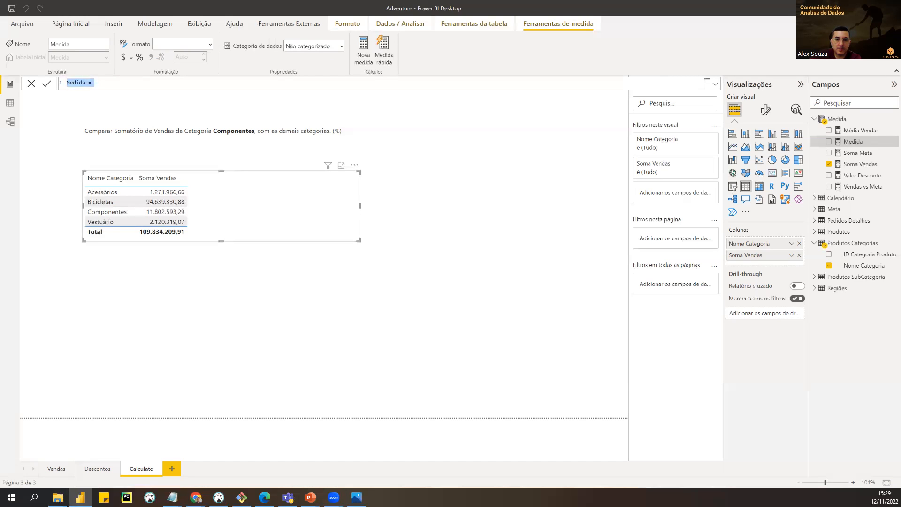
key("alt+Tab")
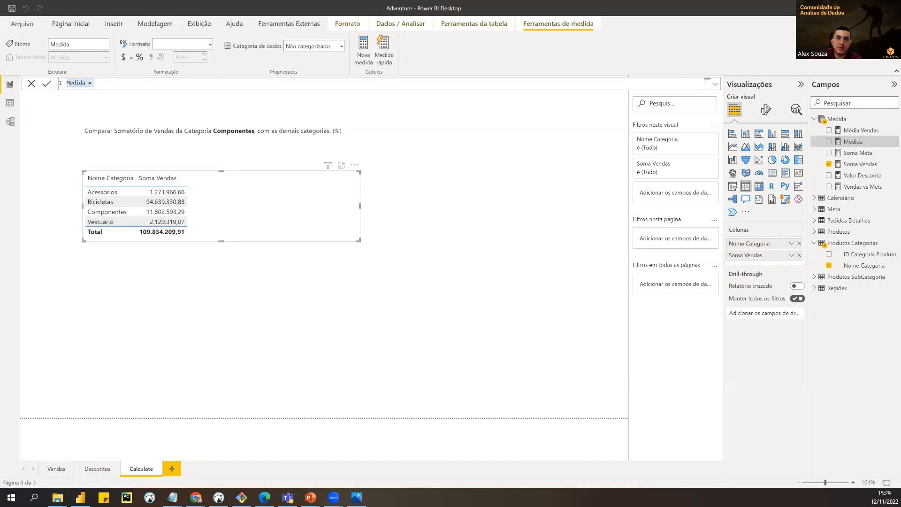
key("alt+Tab")
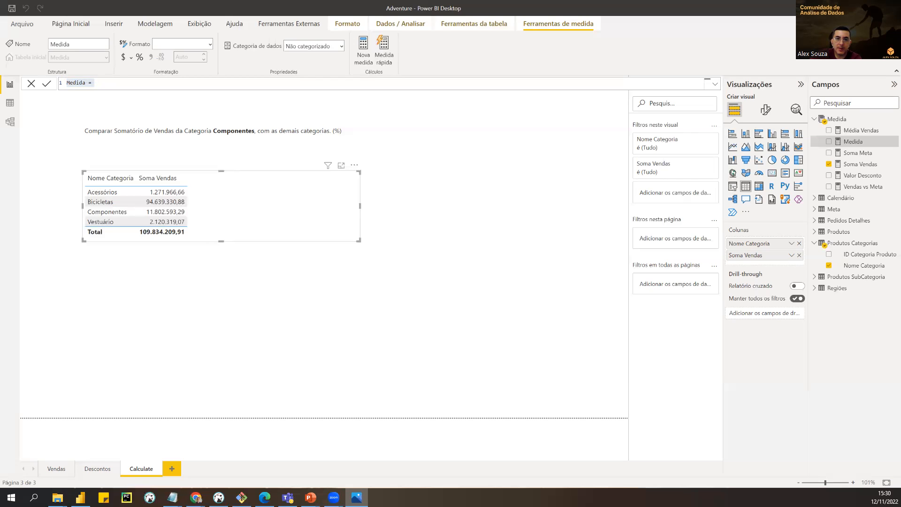
double_click(80, 83)
type("Vendas Com")
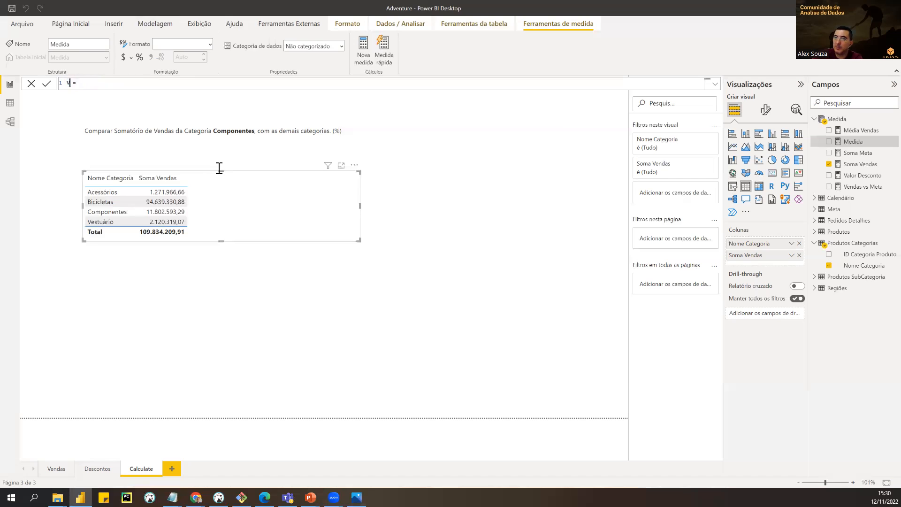
type("pont")
key("BackSpace")
type("entes")
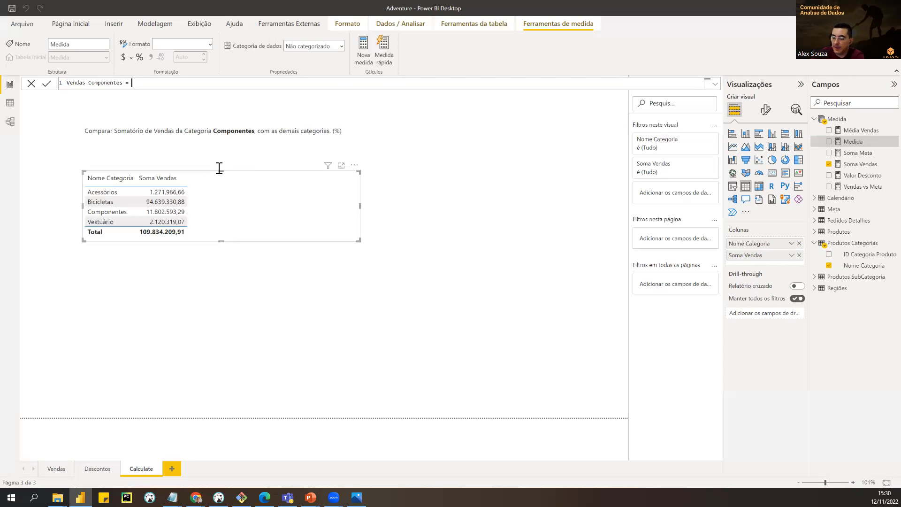
Step: Define the Vendas Componentes measure as CALCULATE([Soma Vendas]) without any filter and commit the formula
type("CALCULATE(")
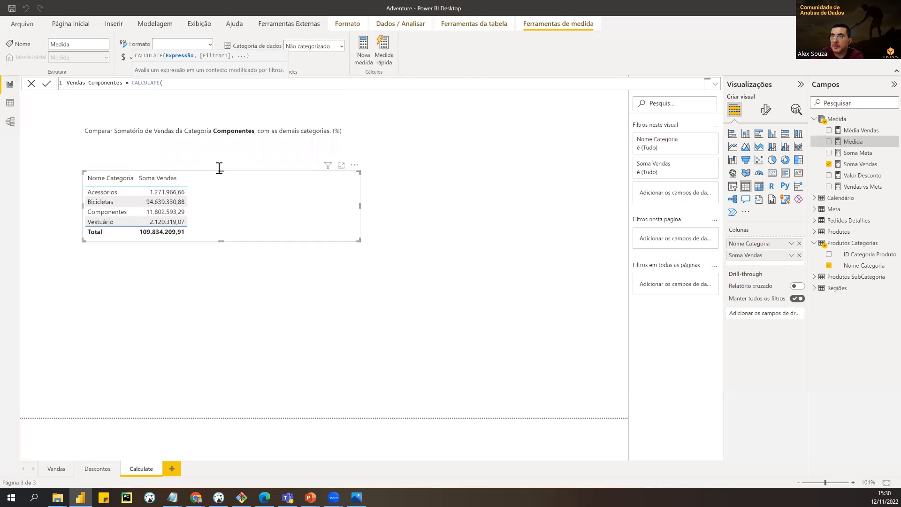
type("[Soma Me")
key("BackSpace")
key("BackSpace")
key("Down")
key("Tab")
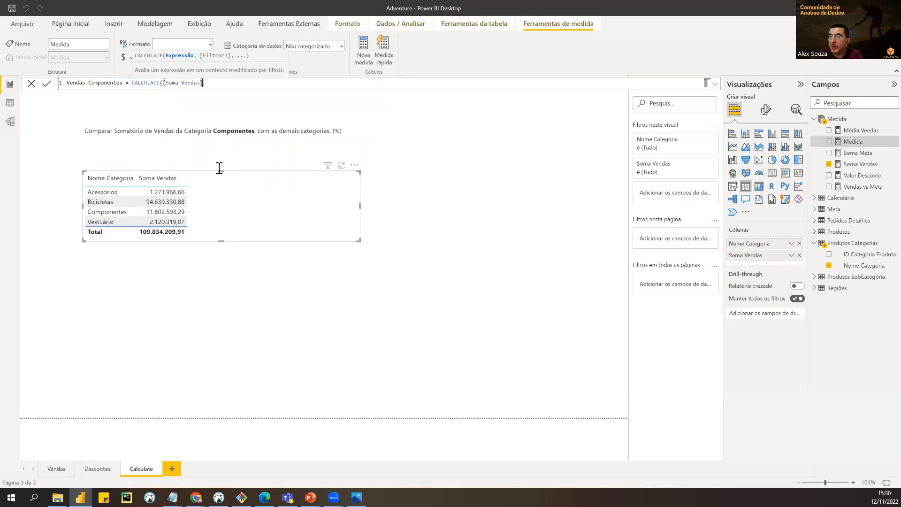
type(",")
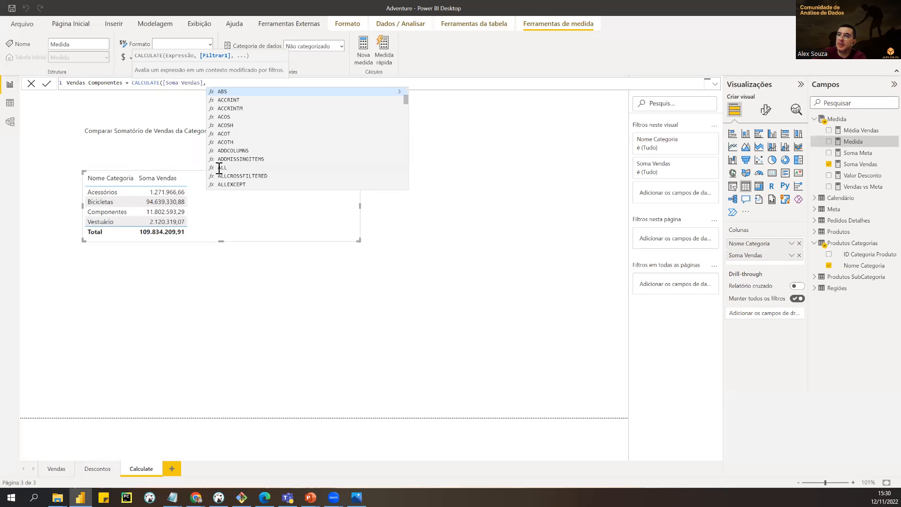
key("BackSpace")
type(")")
key("Return")
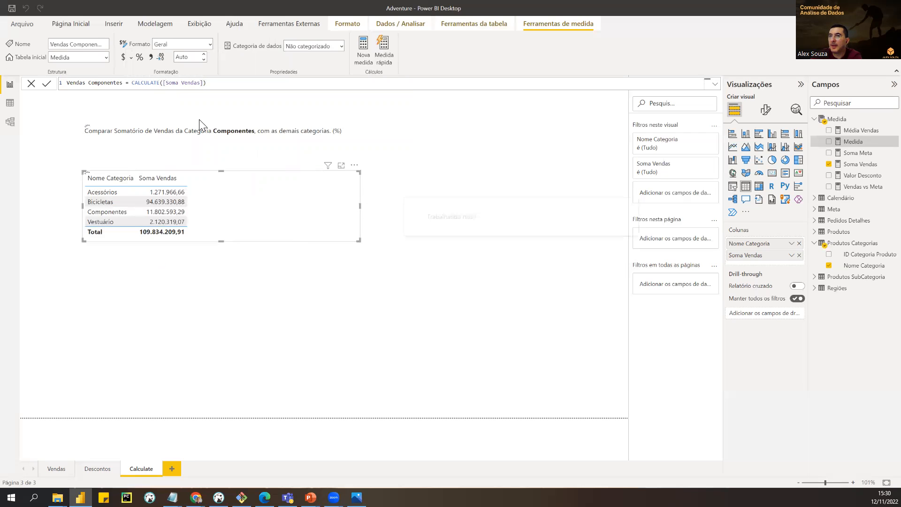
left_click(223, 85)
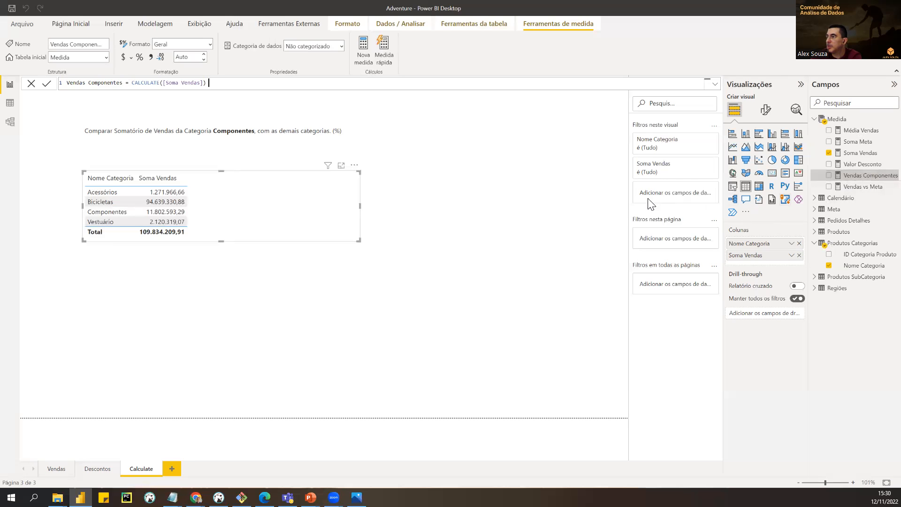
Step: Show the Vendas Componentes measure in a card visual placed beside the category table
left_click_drag(840, 179, 516, 172)
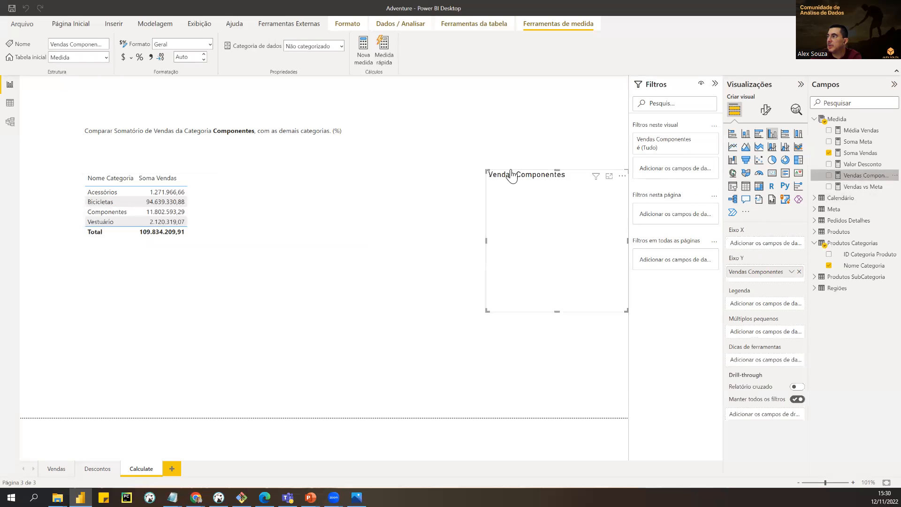
left_click(771, 173)
left_click_drag(559, 224, 502, 195)
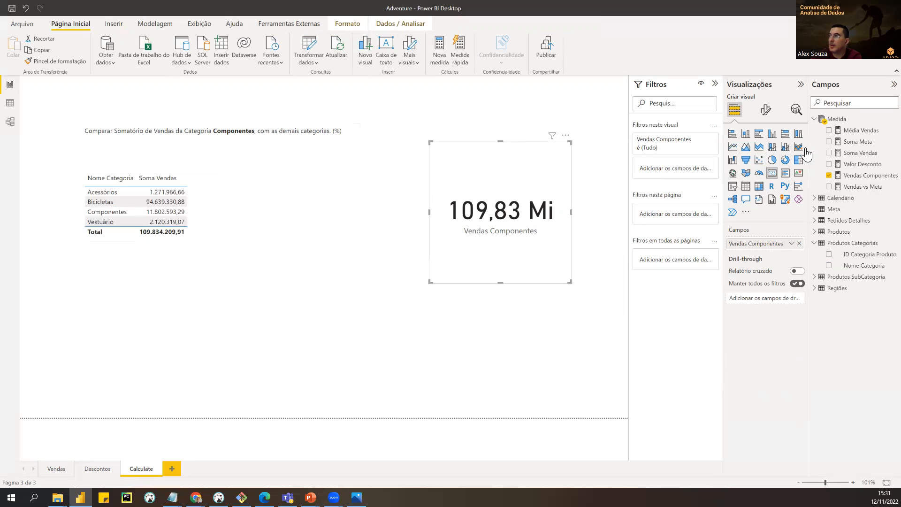
Step: Add 'Produtos Categorias'[Nome Categoria] as the filter argument of CALCULATE in the Vendas Componentes measure
left_click(868, 177)
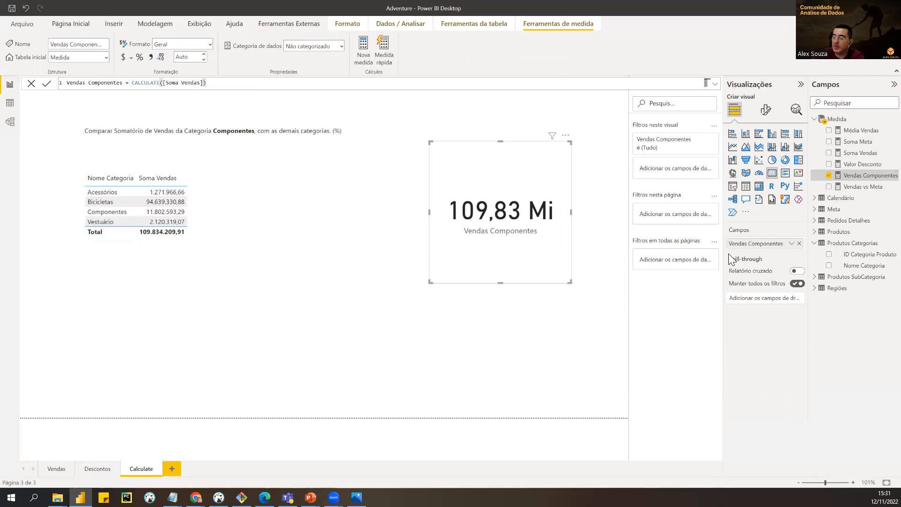
type(",")
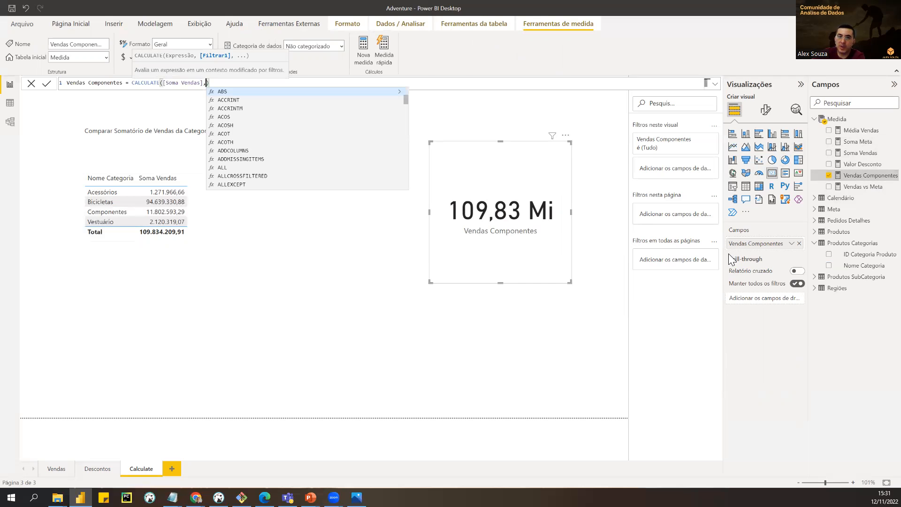
type("produ")
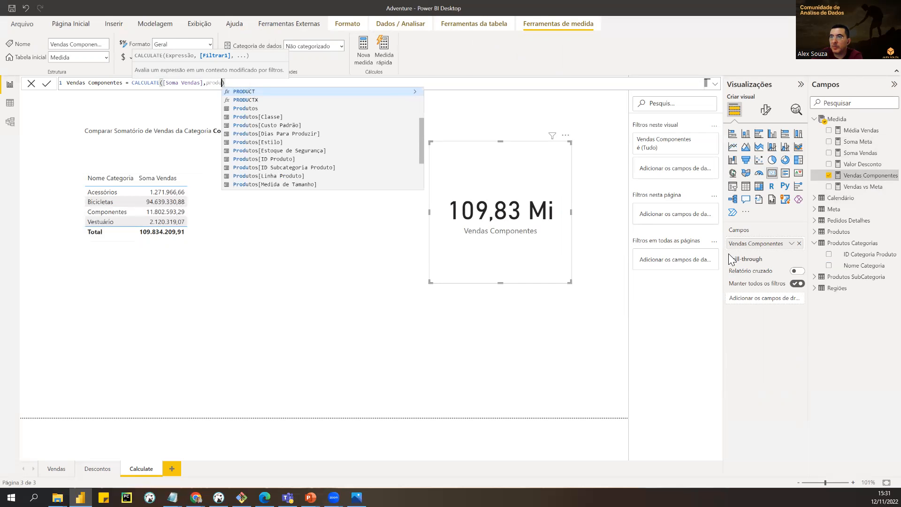
key("Down")
key("Down")
key("Down")
key("Down")
key("Down")
key("Down")
key("Down")
key("Down")
key("Down")
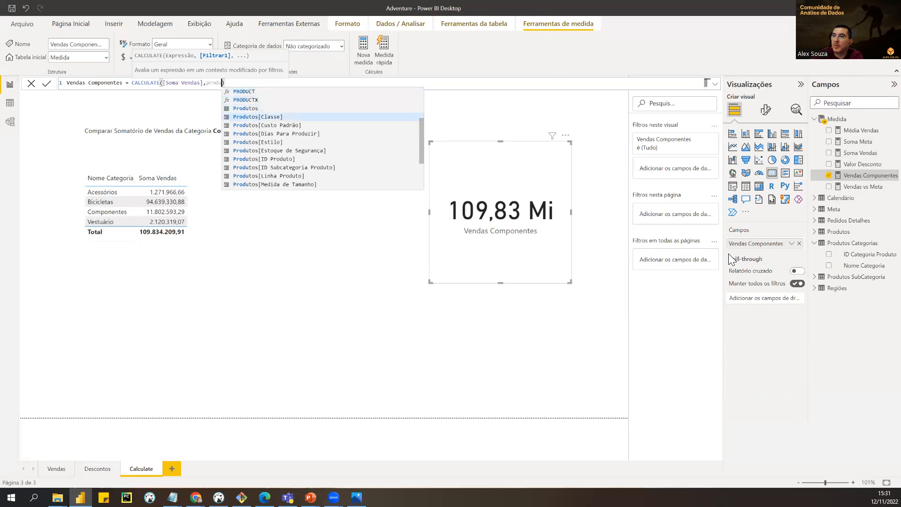
key("Down")
key("Down")
key("Down")
key("Down")
key("Down")
key("Down")
key("Down")
key("Down")
key("Down")
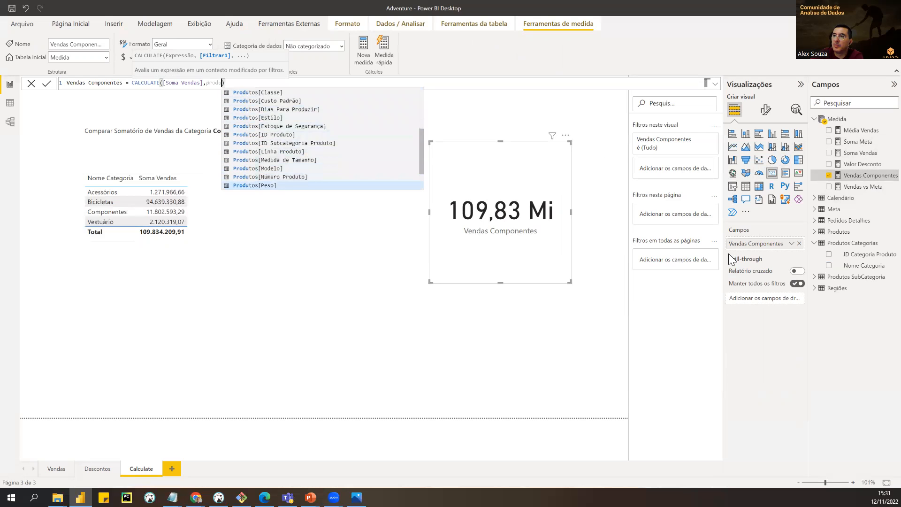
key("Down")
key("Down")
key("Down")
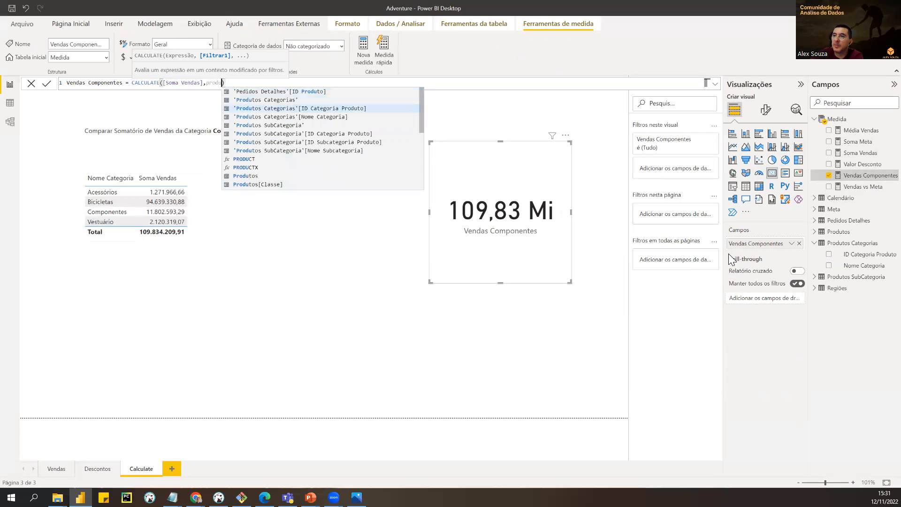
key("Down")
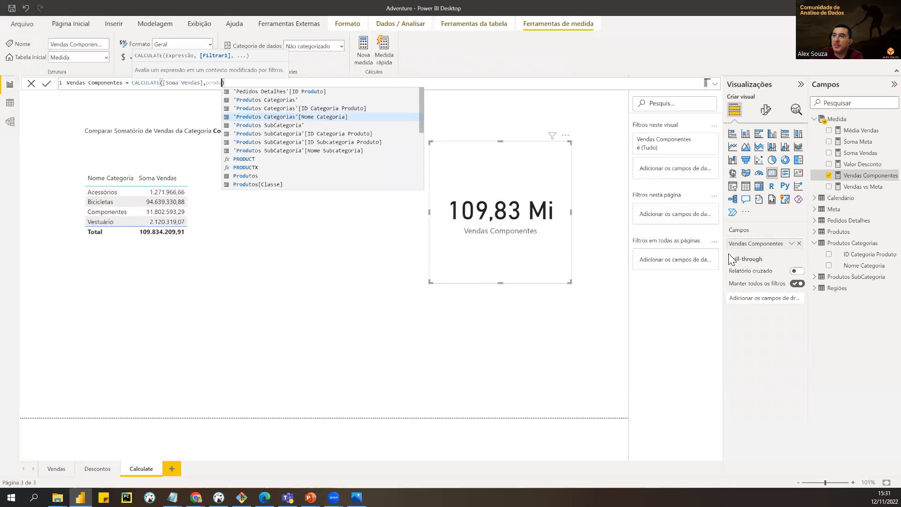
key("Tab")
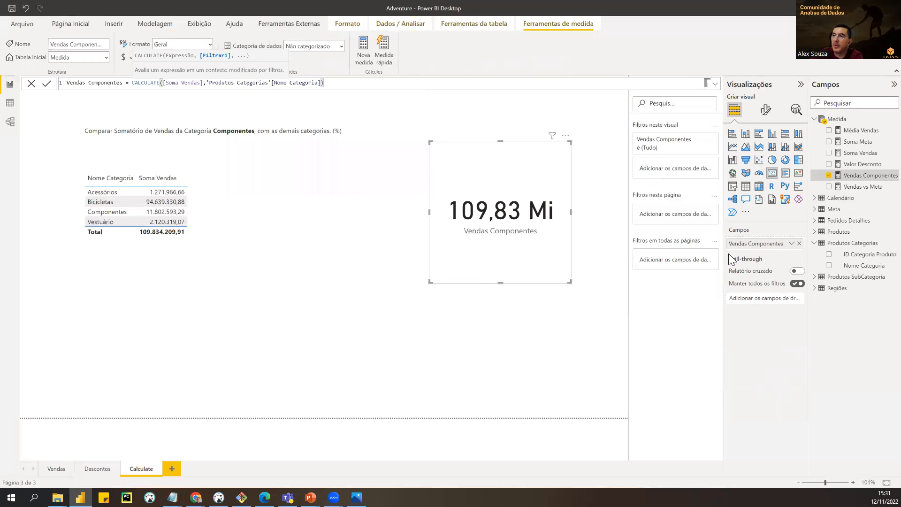
Step: Complete the CALCULATE filter so Nome Categoria equals "Componentes" and commit the Vendas Componentes formula
type("=\"\"")
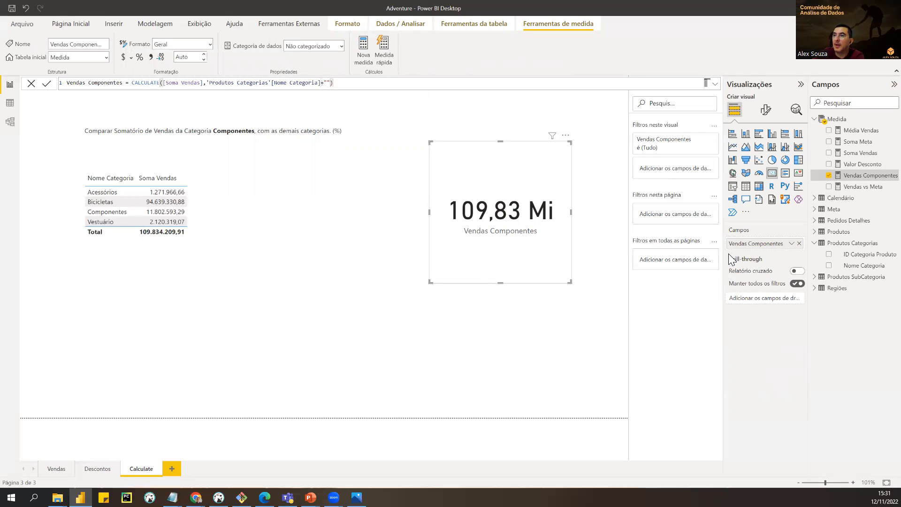
type("Componentes")
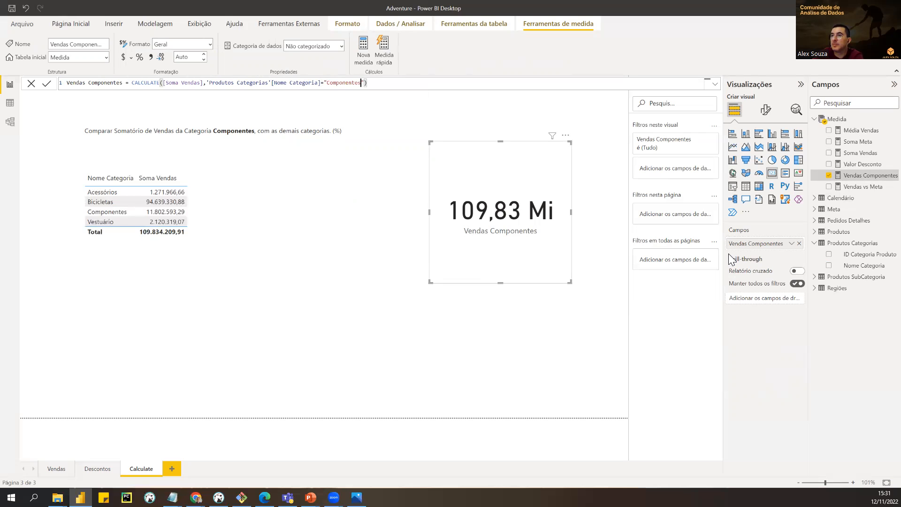
key("Return")
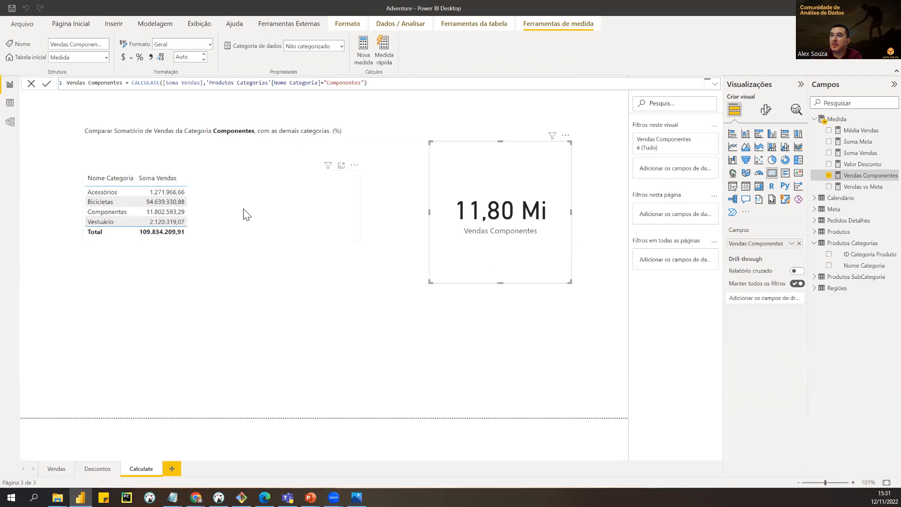
Step: Add the Vendas Componentes measure to the category table and make the table tall enough for all its rows
left_click(218, 227)
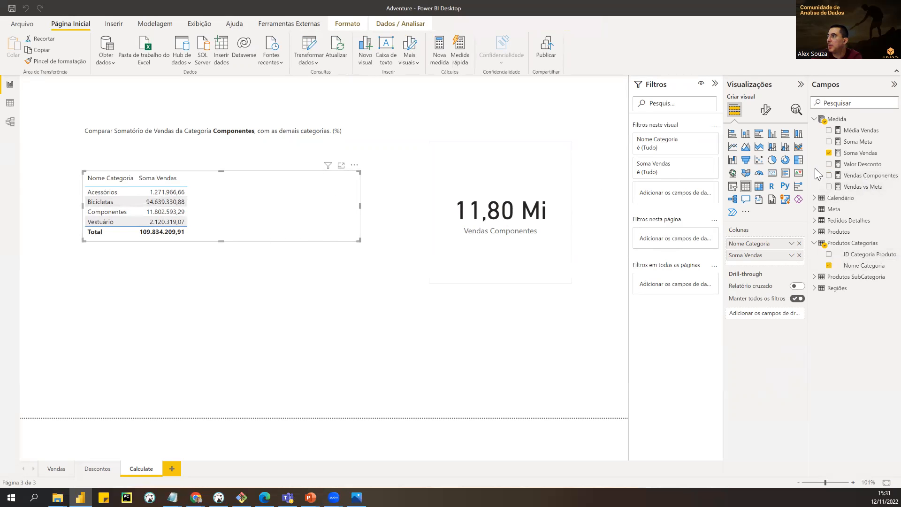
left_click_drag(863, 175, 311, 195)
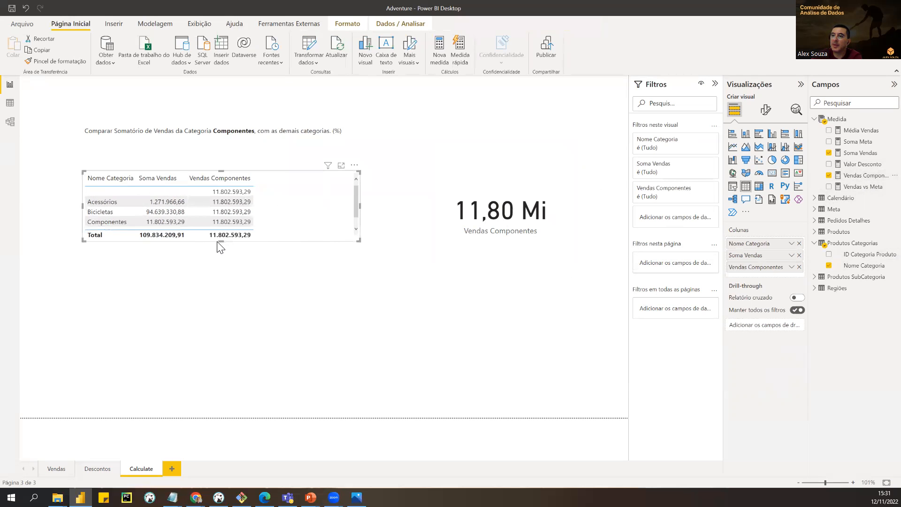
left_click_drag(219, 242, 221, 254)
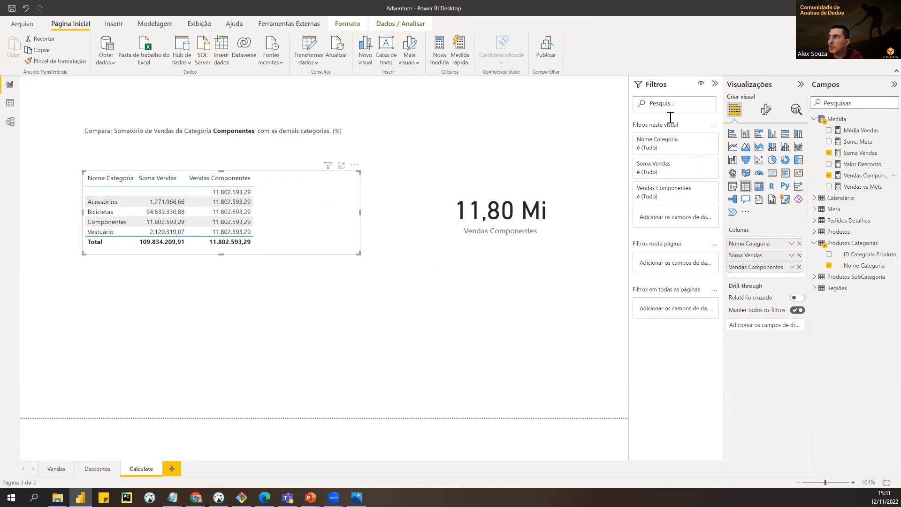
Step: Filter the category table by Nome Categoria to include every category except (Em branco)
left_click(690, 147)
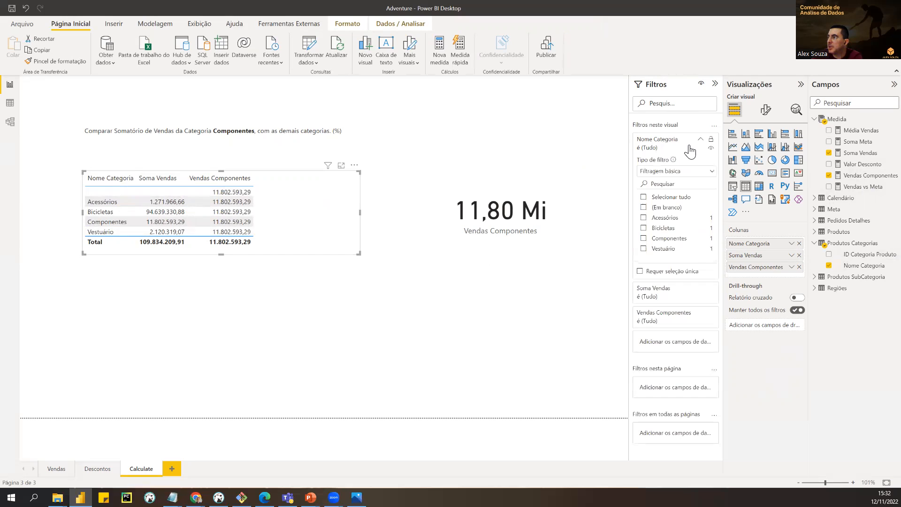
left_click(643, 197)
left_click(644, 208)
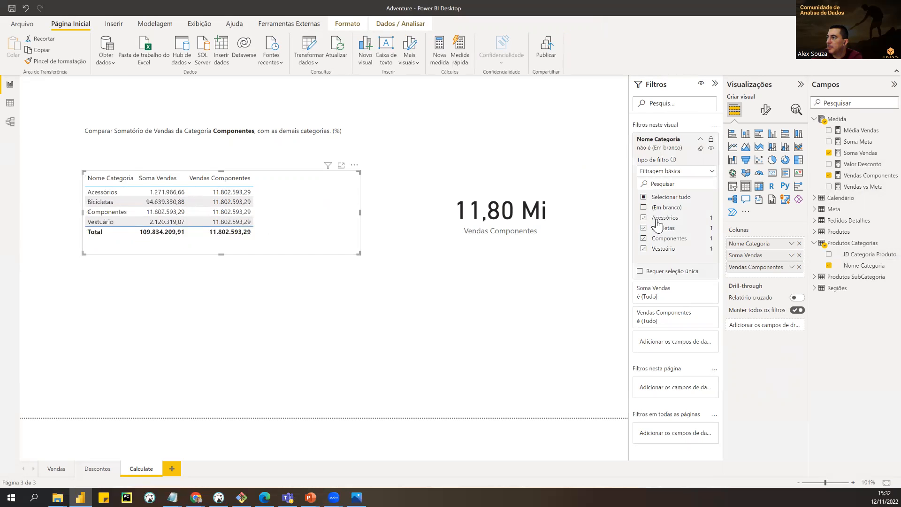
left_click(701, 139)
left_click(370, 209)
left_click(300, 212)
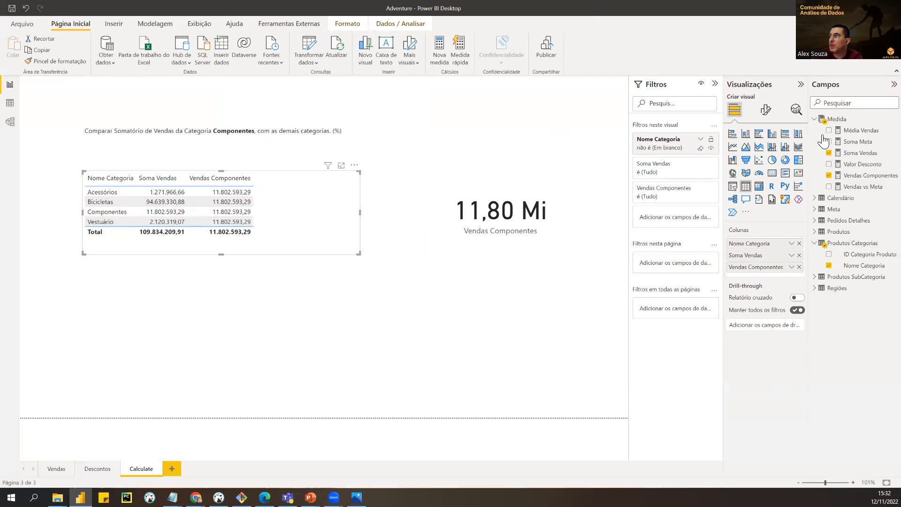
Step: Create a new measure in the Medida table and name it Comparação Componentes
left_click(894, 119)
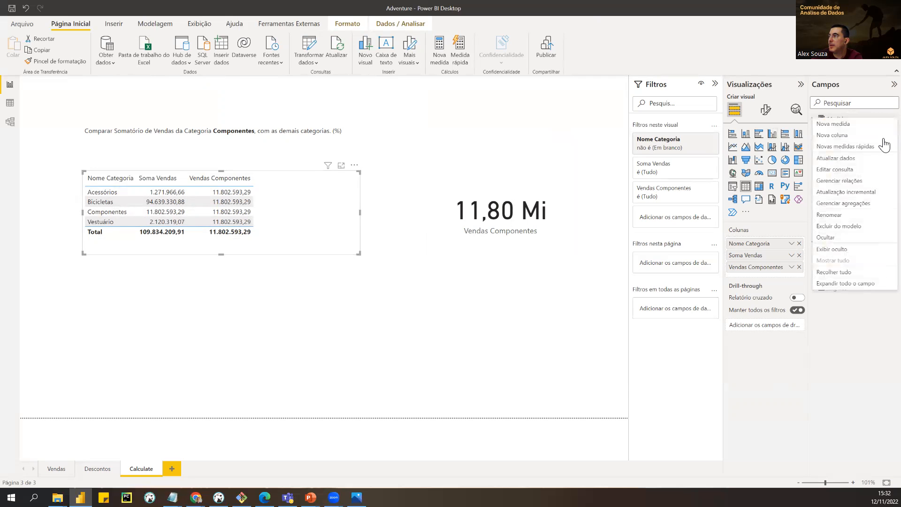
left_click(833, 124)
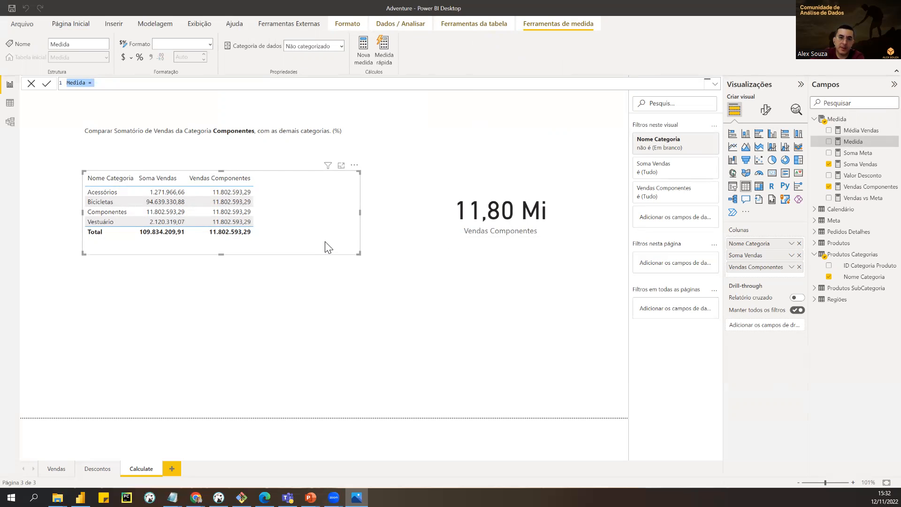
double_click(78, 83)
type("Comparac")
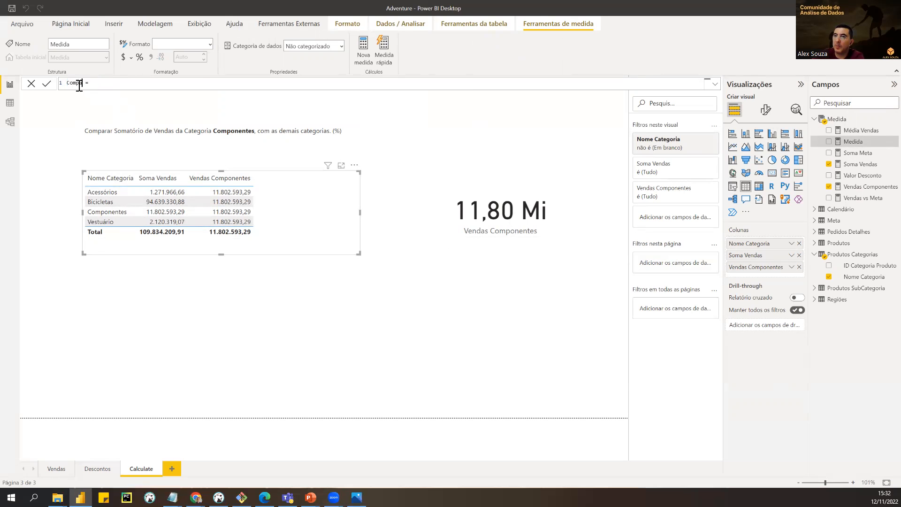
type("ão Componentes")
Step: Define the Comparação Componentes measure as DIVIDE([Soma Vendas],[Vendas Componentes]) and commit the formula
key("End")
type("DIVIDE(")
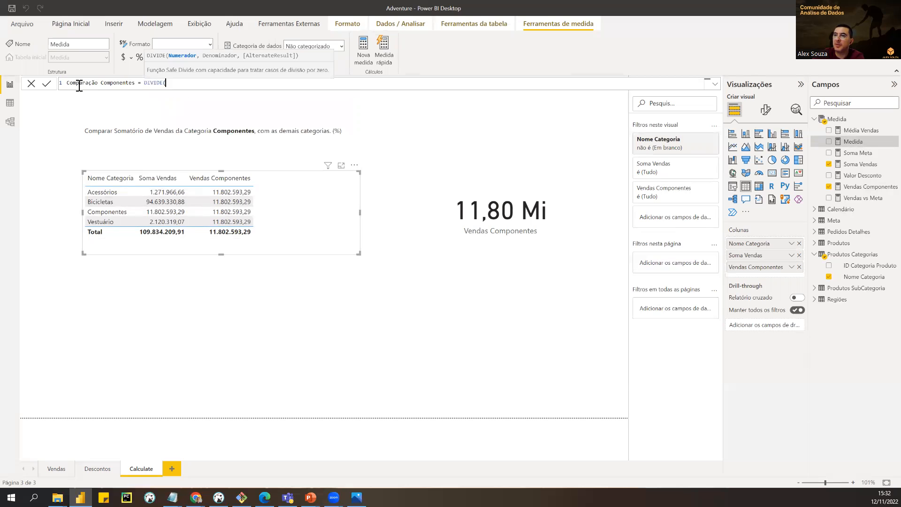
type("som")
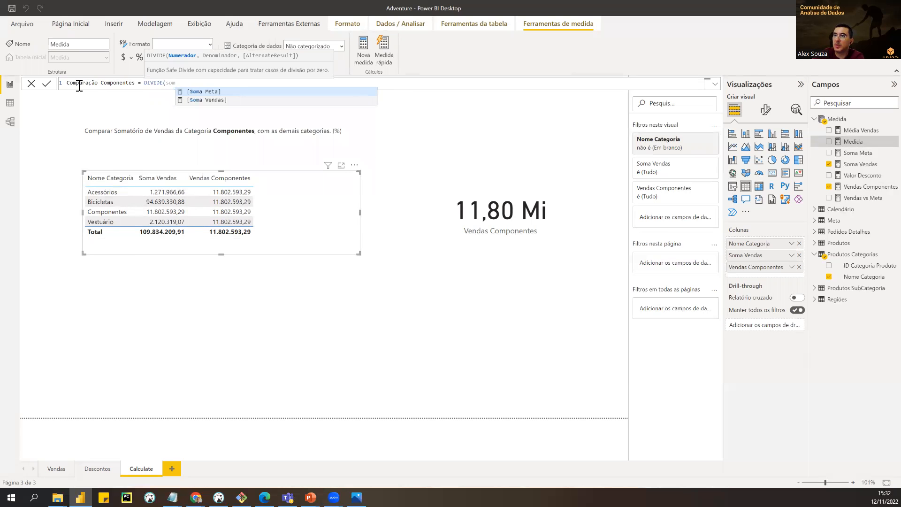
key("BackSpace")
key("BackSpace")
key("BackSpace")
type("[Soma")
key("Down")
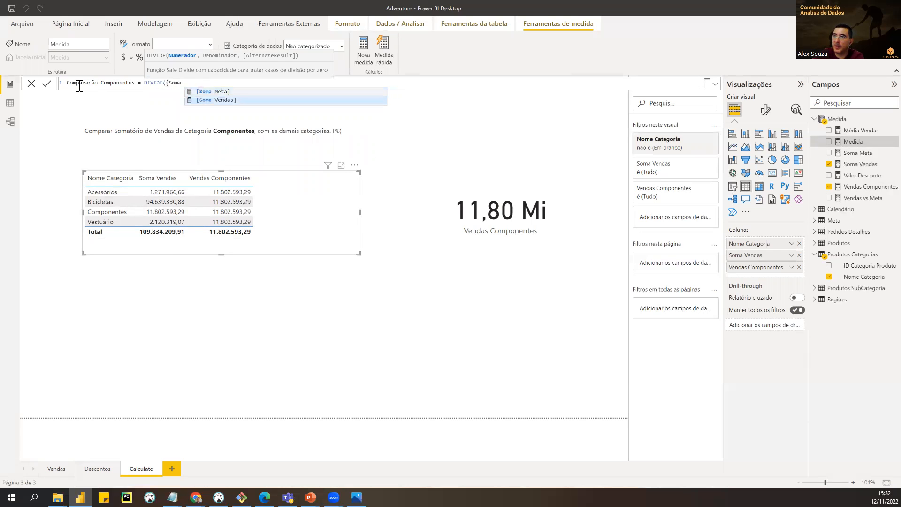
key("Tab")
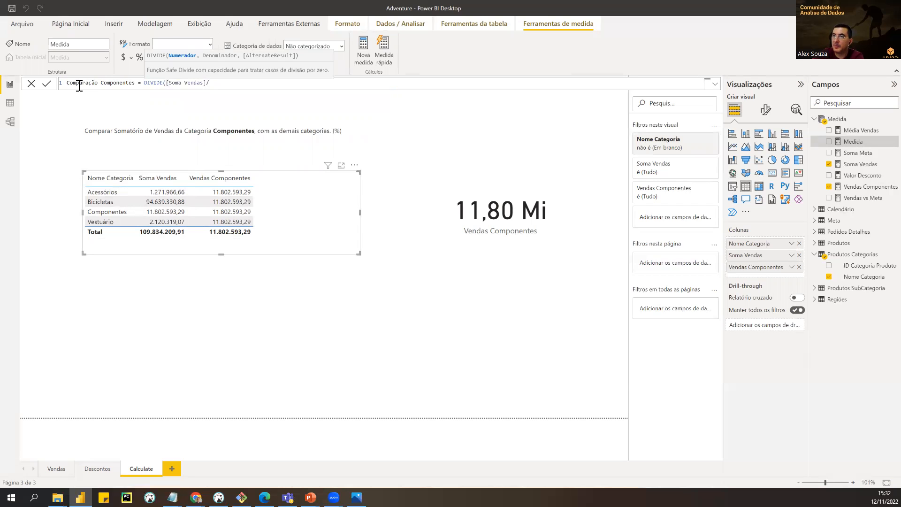
type(",")
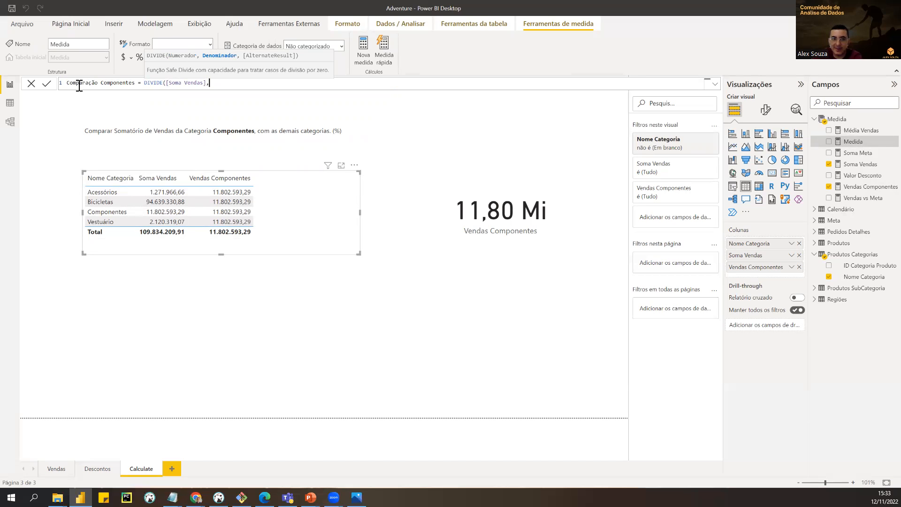
type("[Ve")
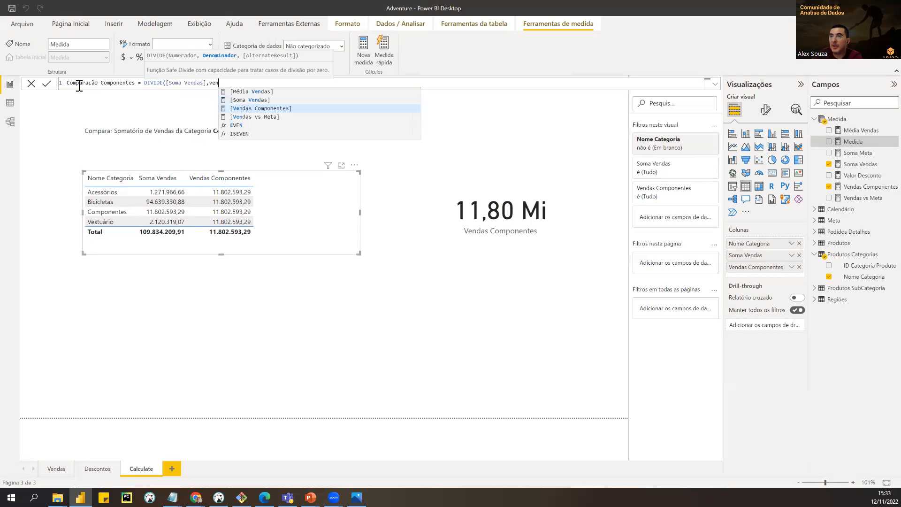
key("Tab")
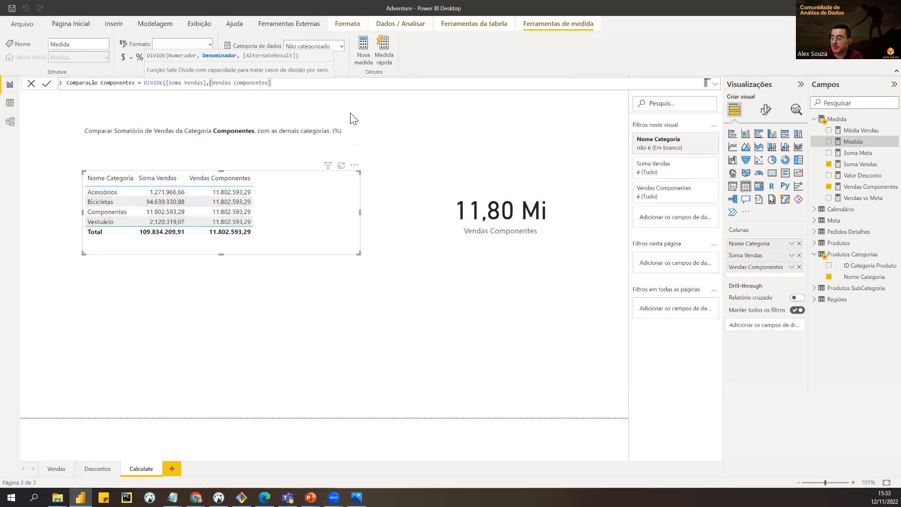
type(")")
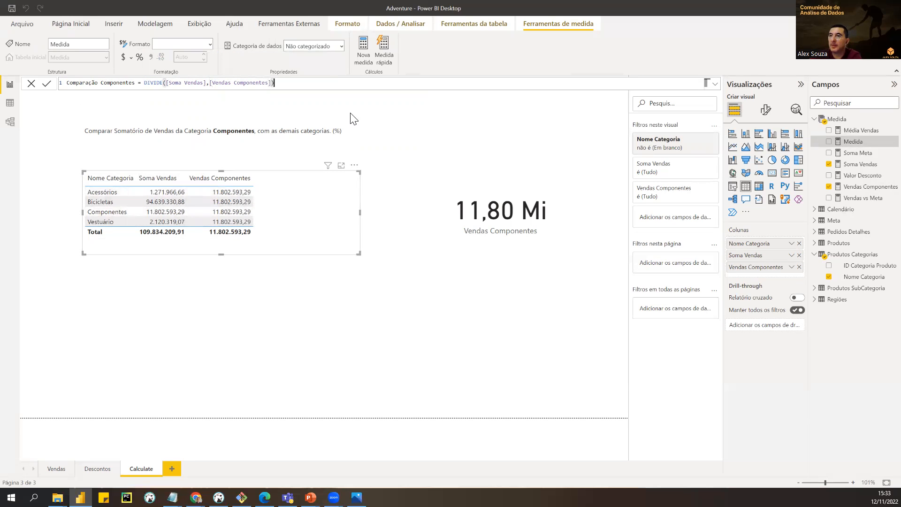
key("Return")
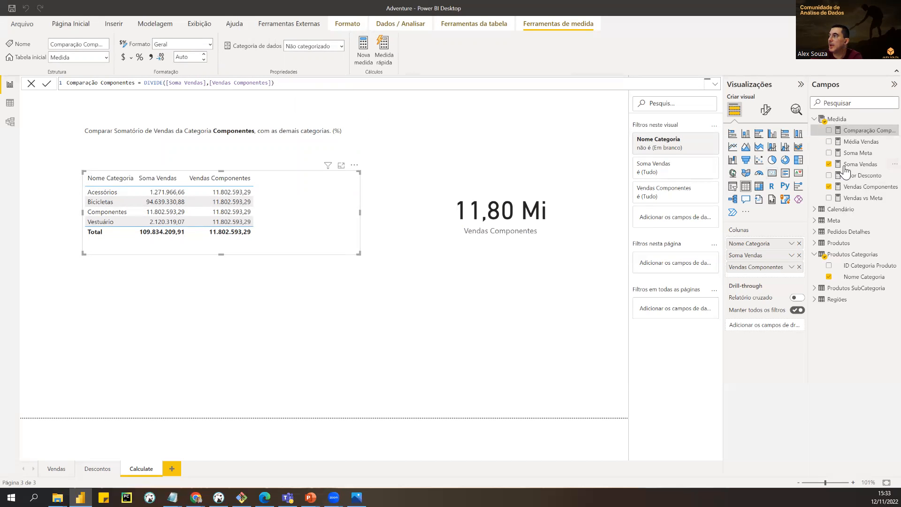
Step: Add the Comparação Componentes measure to the category table and format it as a percentage with 2 decimal places
left_click_drag(862, 132, 427, 162)
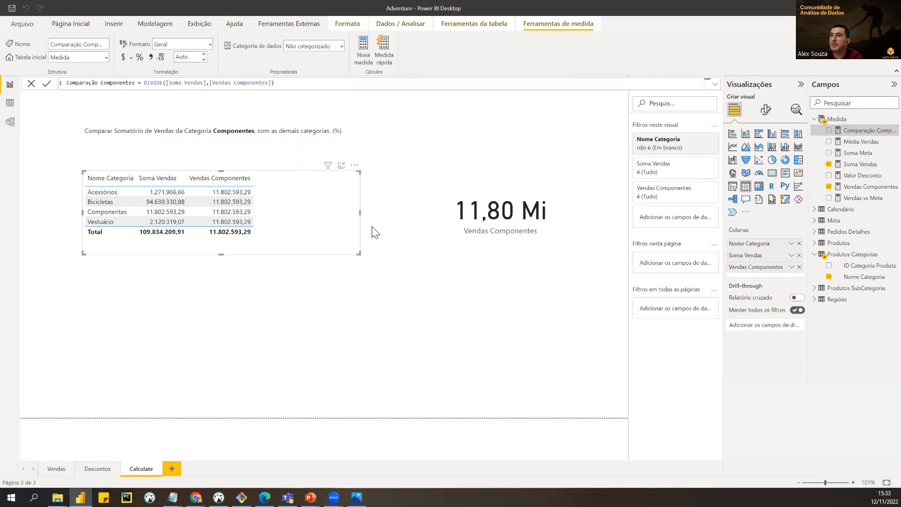
left_click(444, 314)
left_click(286, 217)
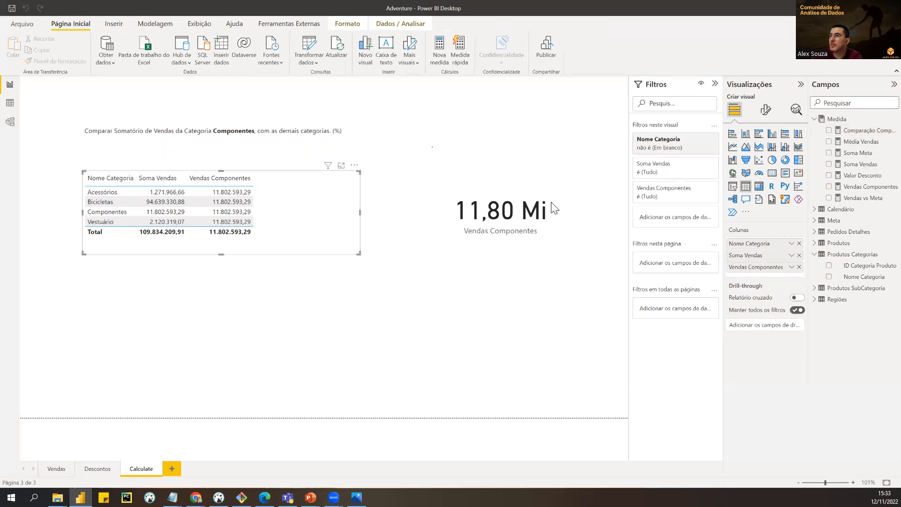
left_click_drag(861, 131, 321, 214)
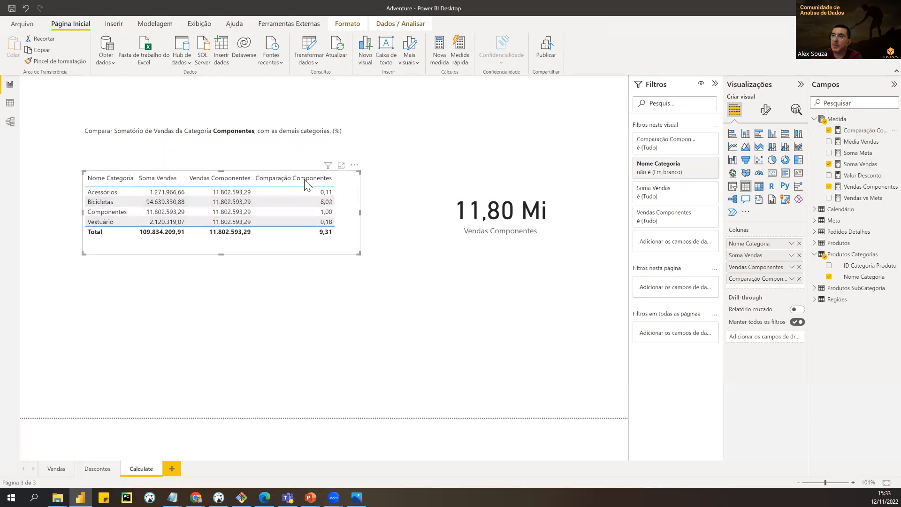
left_click(866, 135)
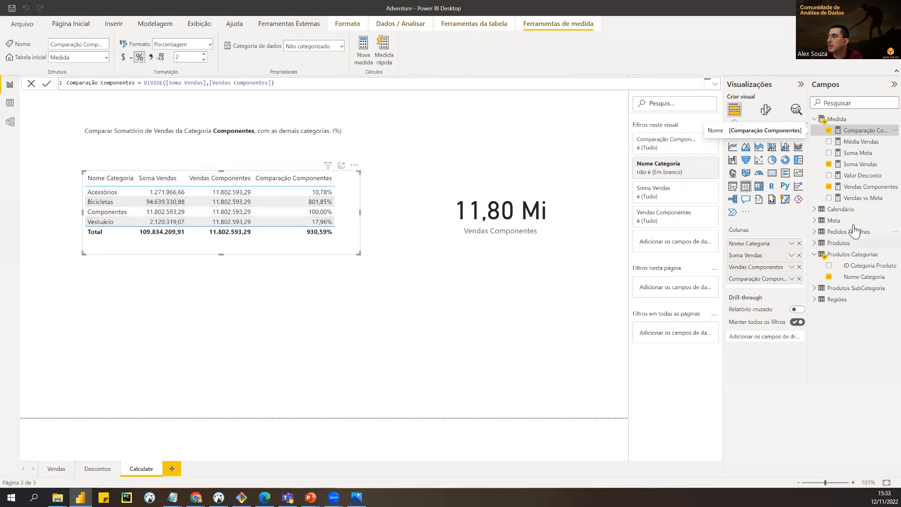
Step: Remove the Vendas Componentes column from the category table and move the table up directly below the title text
left_click(829, 187)
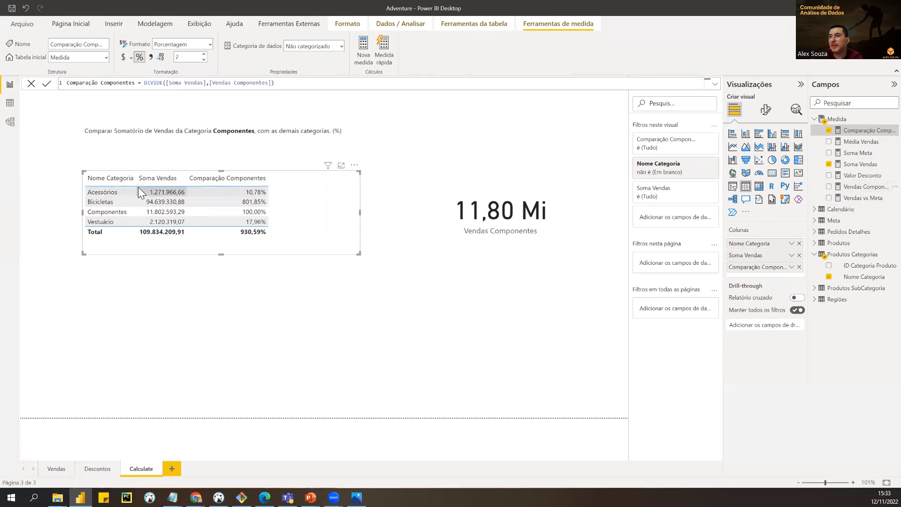
left_click_drag(361, 213, 282, 191)
left_click(272, 290)
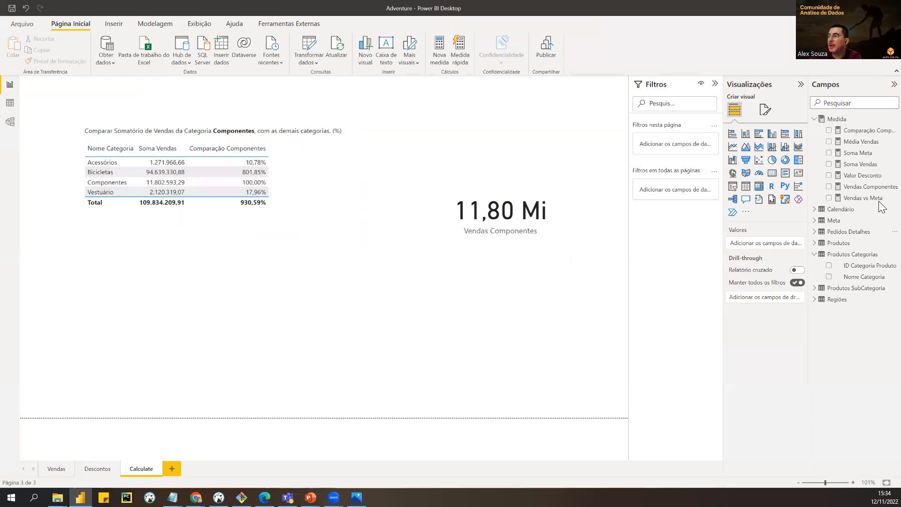
Step: Review the Vendas Componentes measure's formula and delete the Vendas Componentes card from the Calculate page
left_click(526, 222)
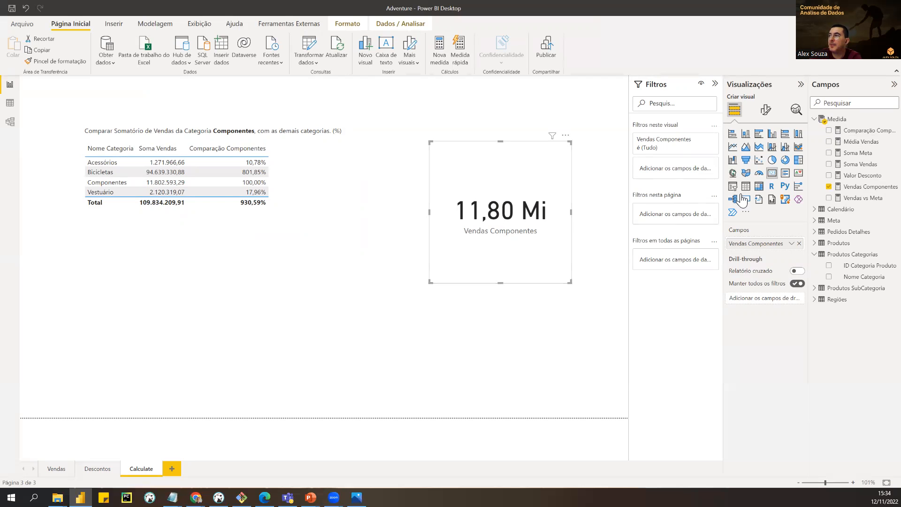
left_click(868, 188)
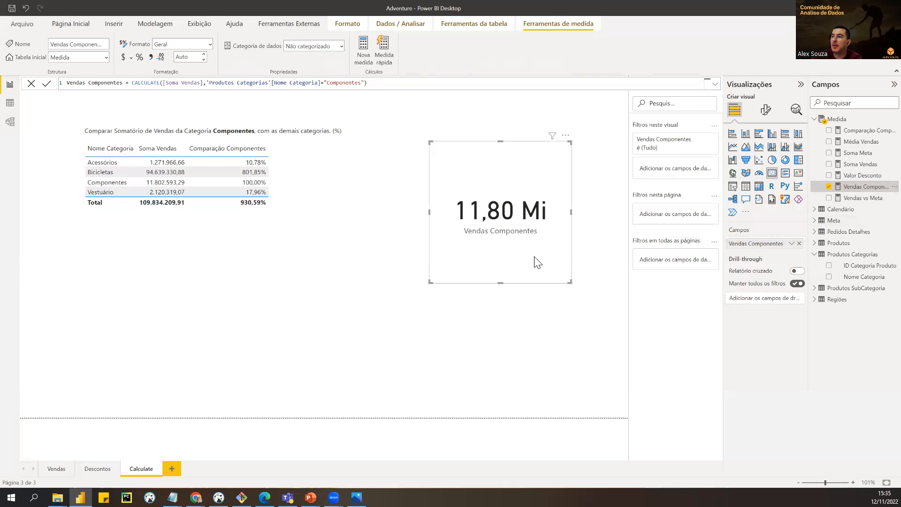
left_click_drag(553, 236, 577, 206)
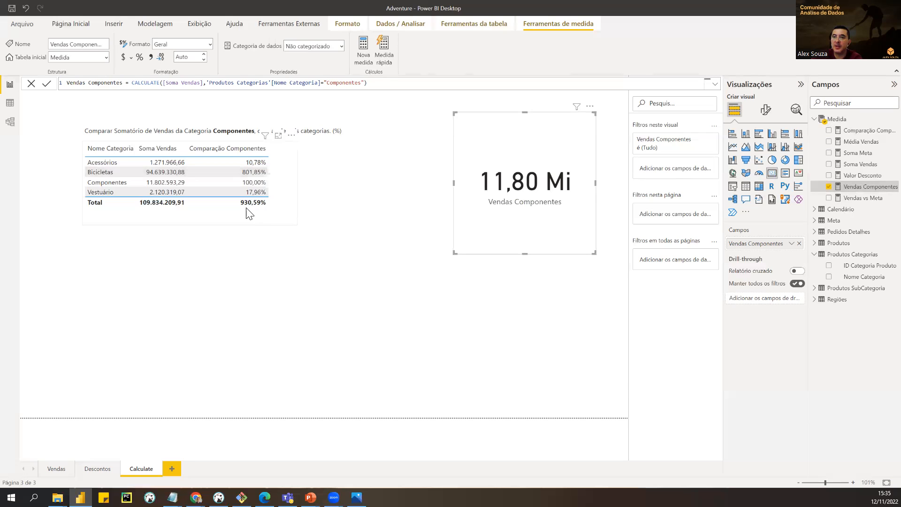
mouse_move(247, 197)
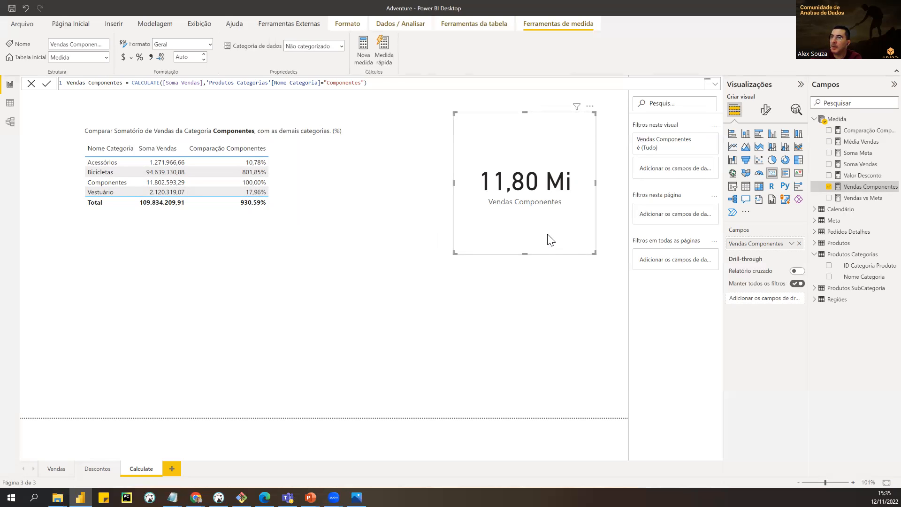
key("Delete")
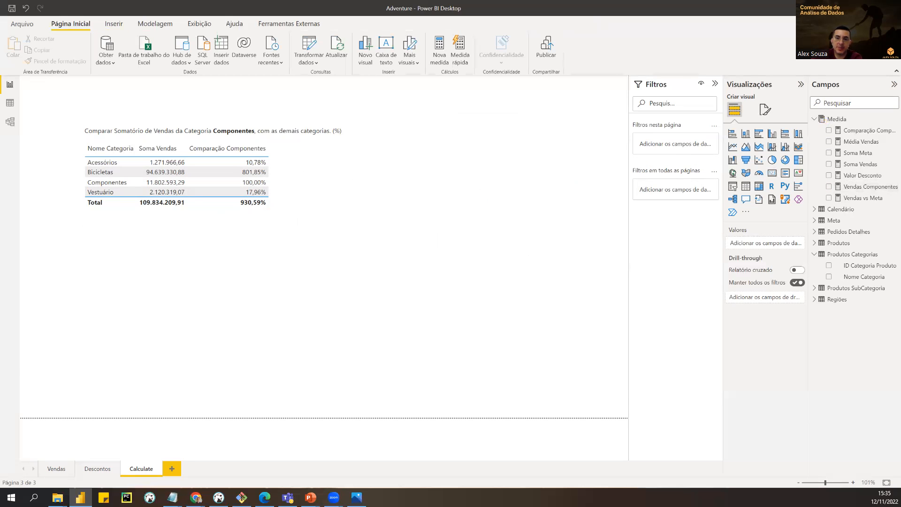
Step: Duplicate the title text box above the category table and place the copy below that table
key("alt+Tab")
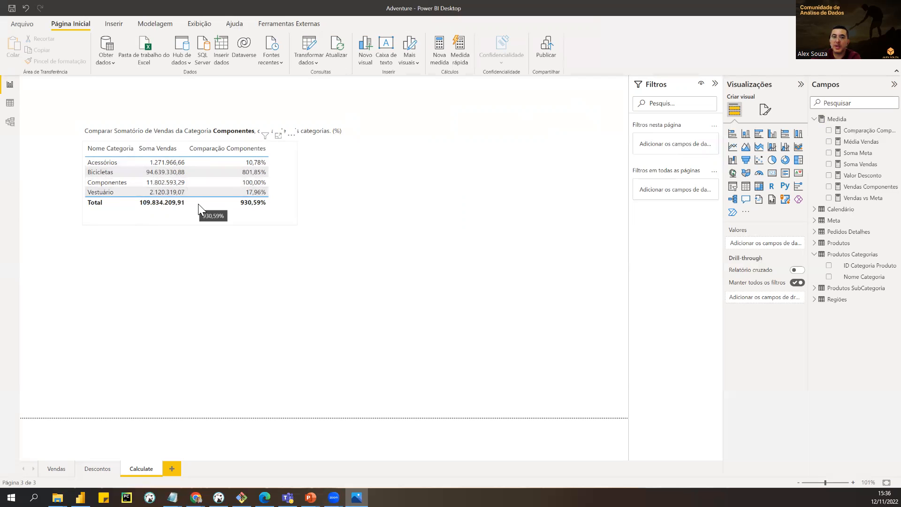
left_click(155, 130)
left_click(163, 123)
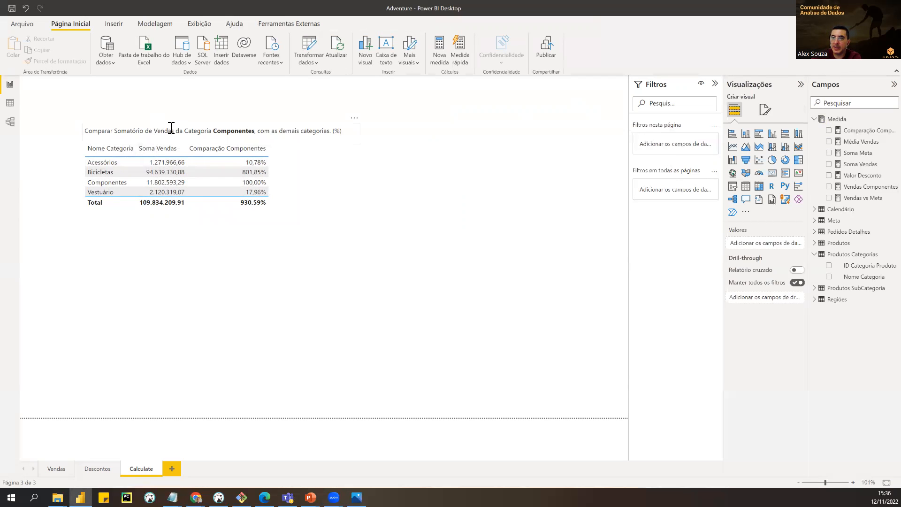
left_click(178, 131)
left_click(299, 143)
key("ctrl+c")
left_click(267, 263)
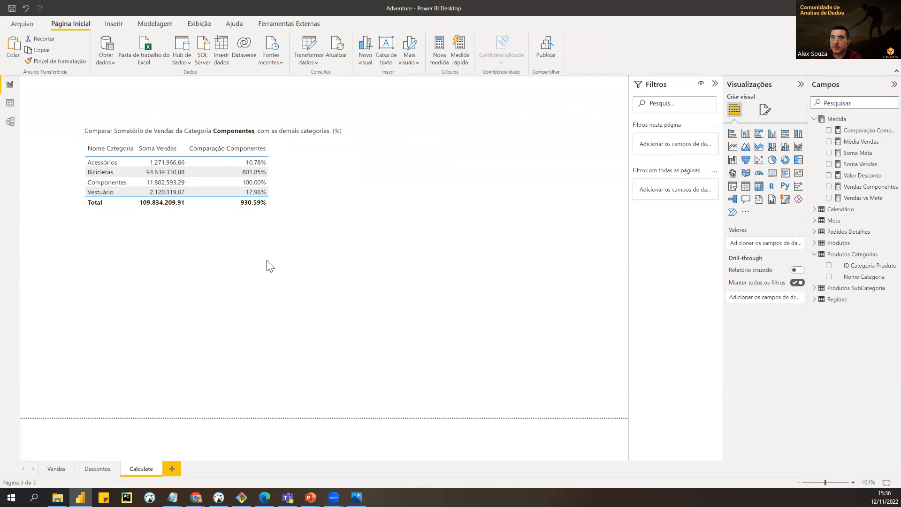
key("ctrl+v")
left_click_drag(324, 146, 318, 270)
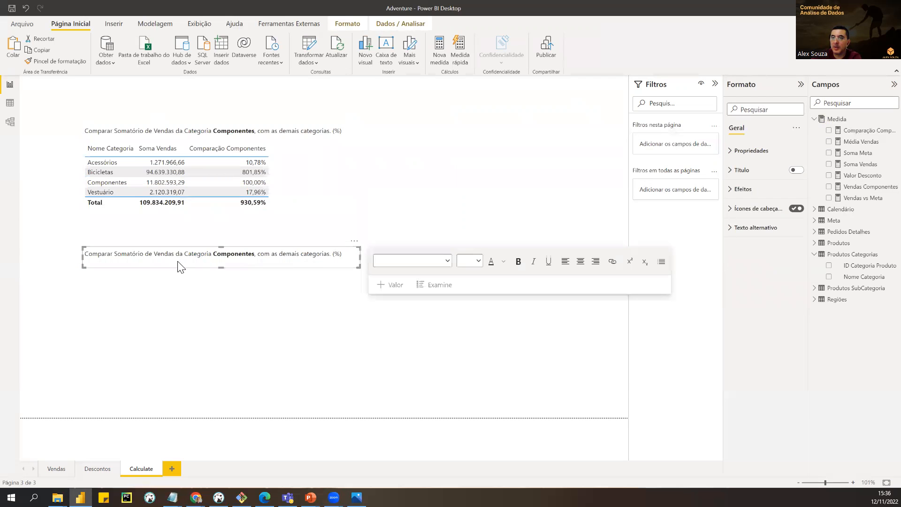
Step: Replace the copied title's text with "Percentual de Somatório de Vendas por Categoria"
triple_click(128, 258)
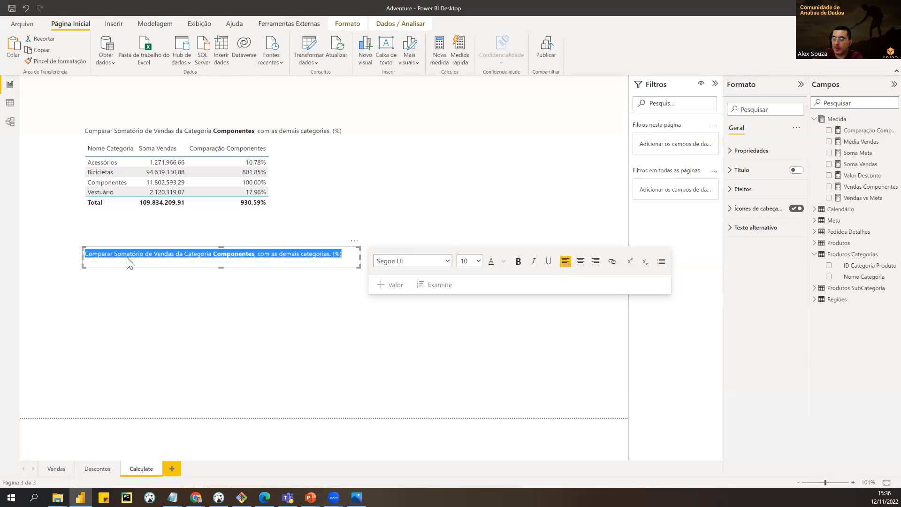
type("Percentual de")
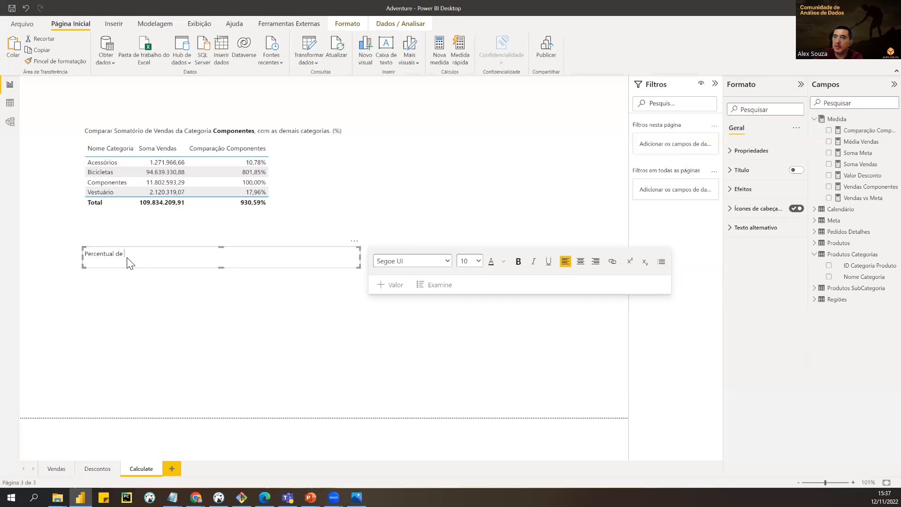
type("Somatório de Vendas por Categoria")
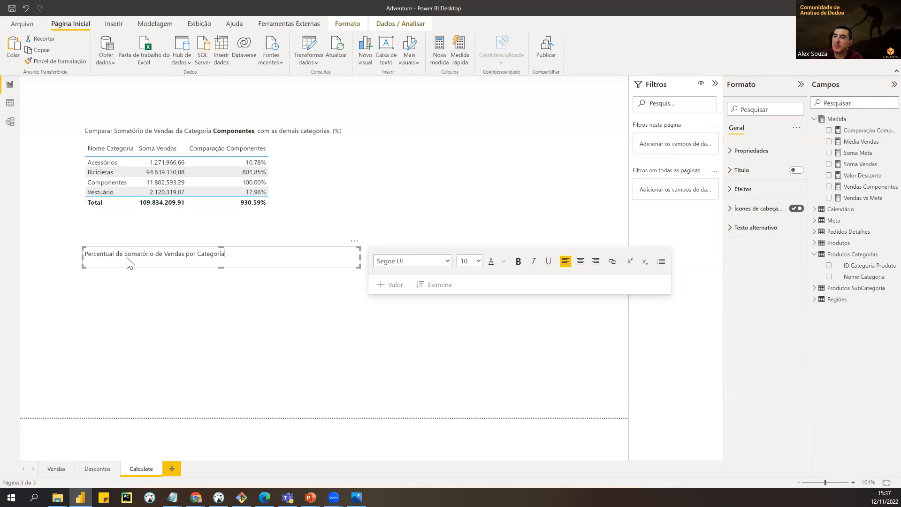
left_click(265, 324)
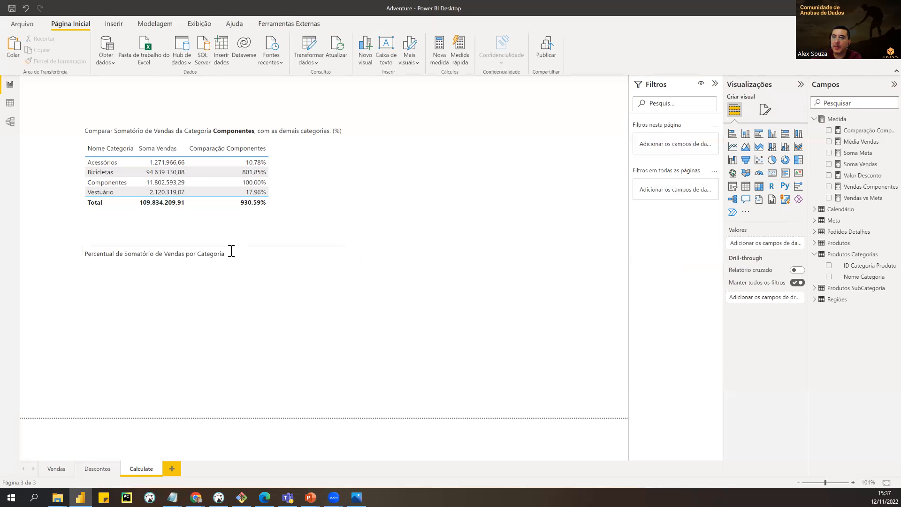
Step: Duplicate the category table and place the copy directly below the title "Percentual de Somatório de Vendas por Categoria"
left_click(205, 225)
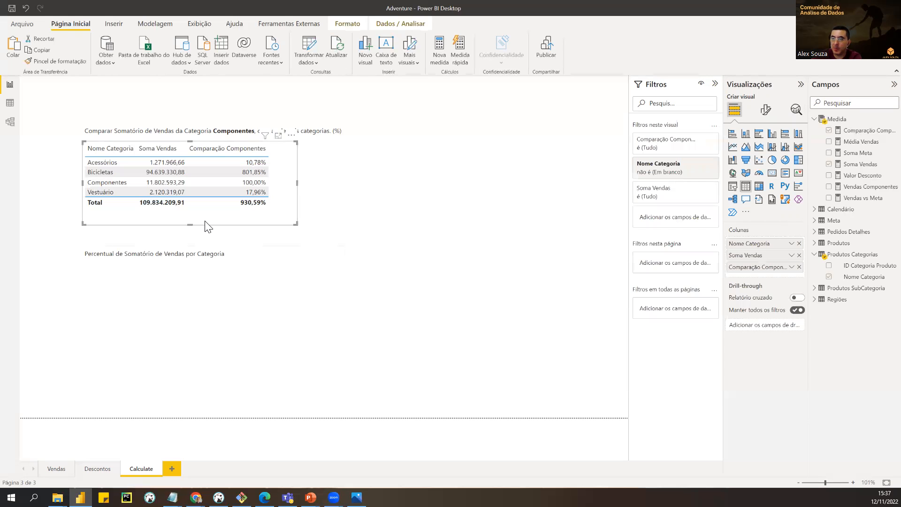
left_click(205, 301)
key("ctrl+v")
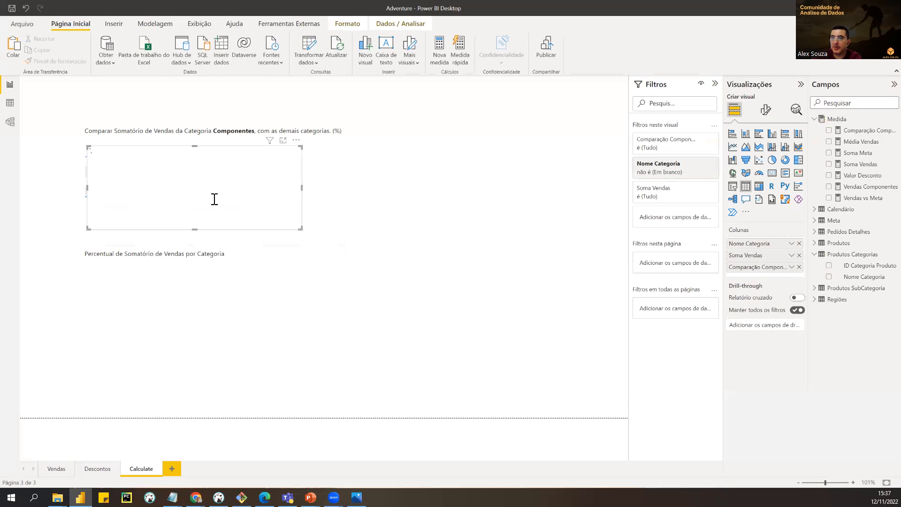
left_click_drag(225, 221, 224, 347)
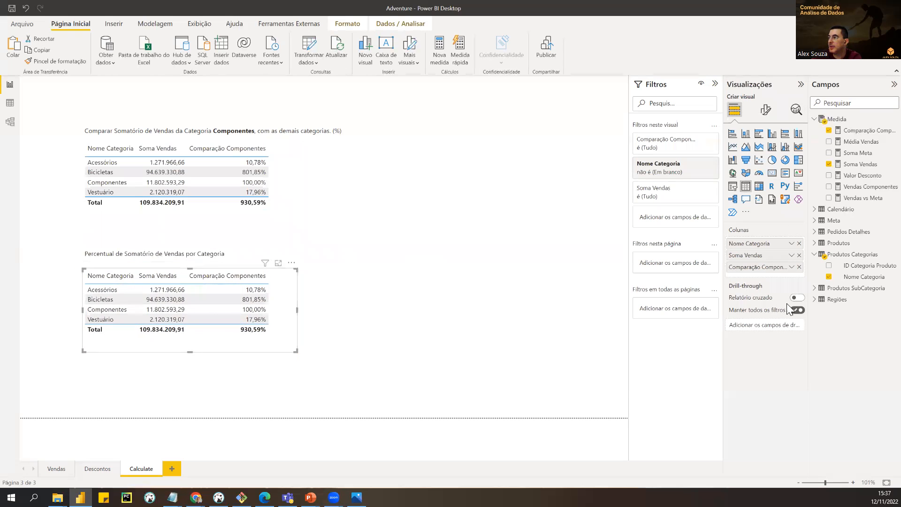
Step: Remove the Comparação Componentes column from the copied category table and widen the table visual
left_click(799, 267)
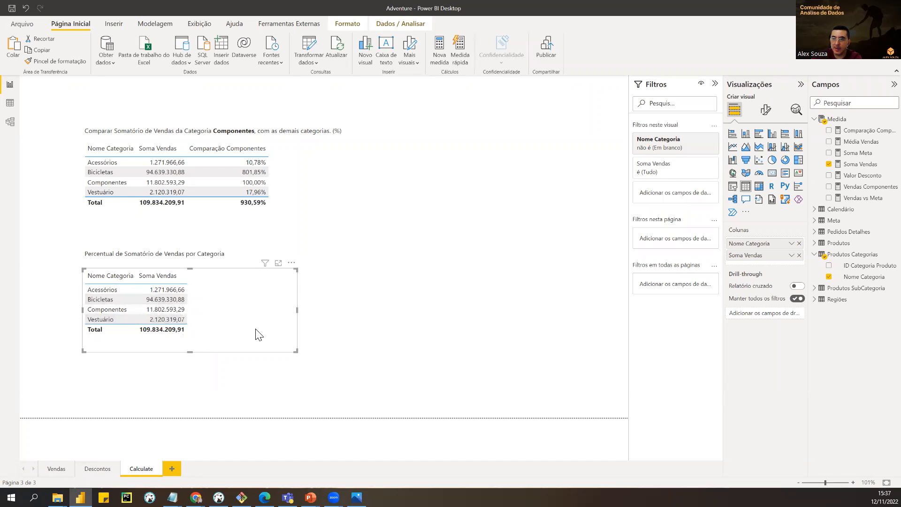
left_click_drag(297, 310, 346, 306)
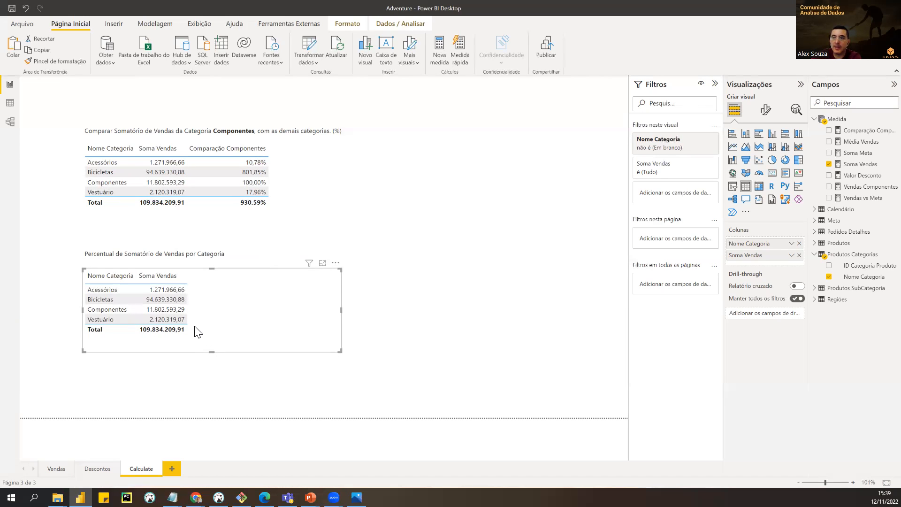
left_click(377, 276)
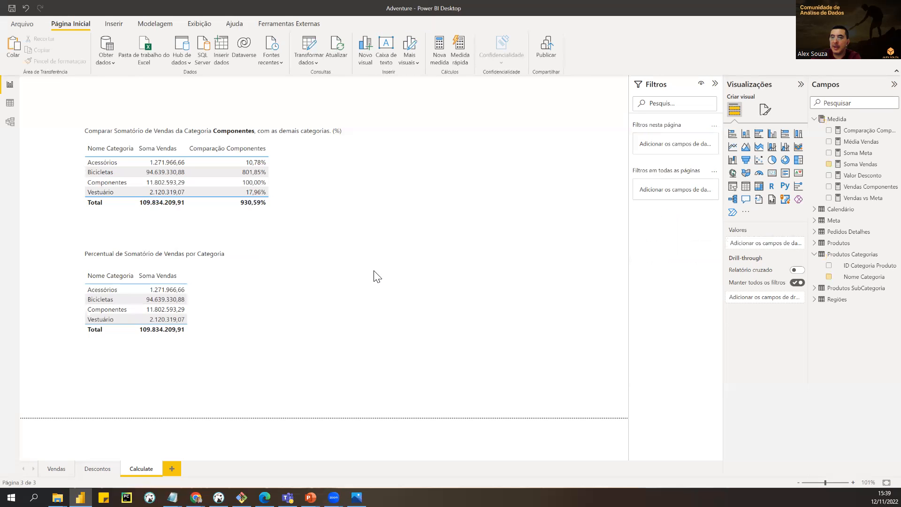
left_click(259, 324)
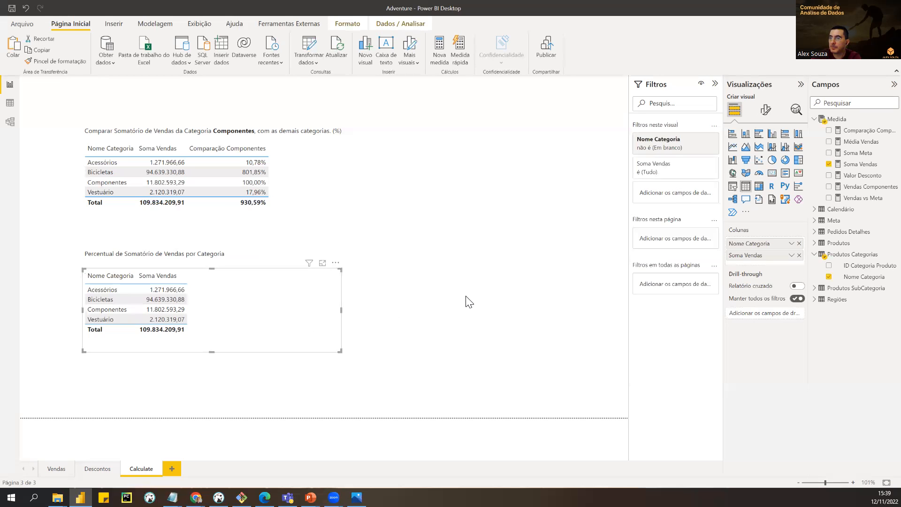
Step: Create a new measure in the Medida table and name it Todas as Vendas
left_click(848, 123)
left_click(894, 119)
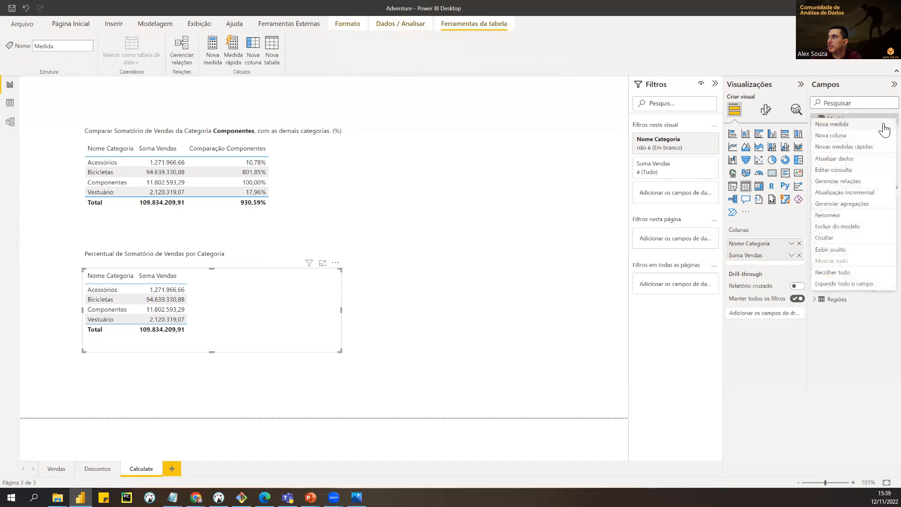
left_click(839, 126)
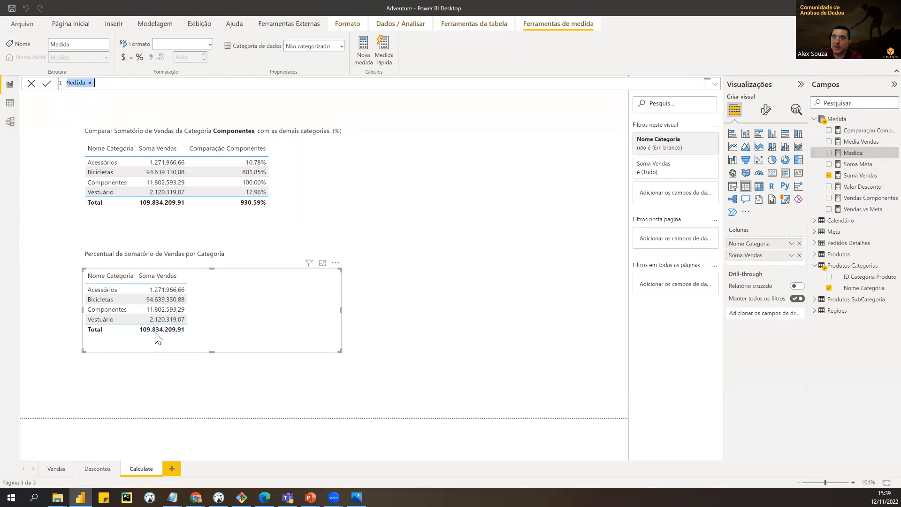
key("shift+Left")
key("shift+Left")
type("Podas as Vendas")
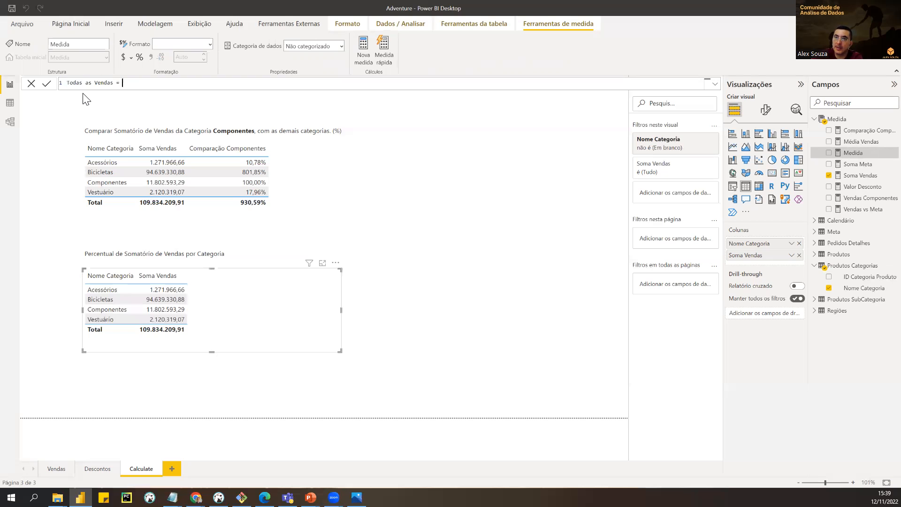
type("SUM")
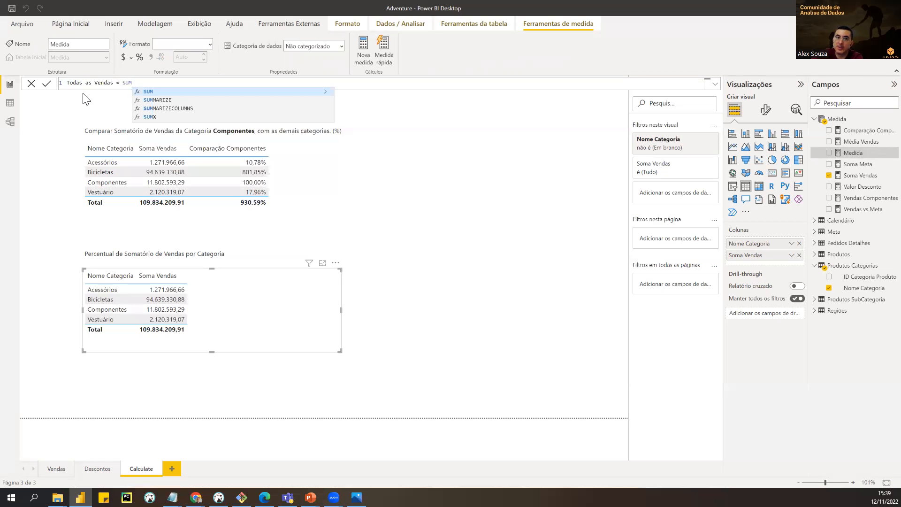
key("BackSpace")
key("BackSpace")
key("BackSpace")
Step: Start the Todas as Vendas formula with CALCULATE, using [Soma Vendas] as its expression
type("CL")
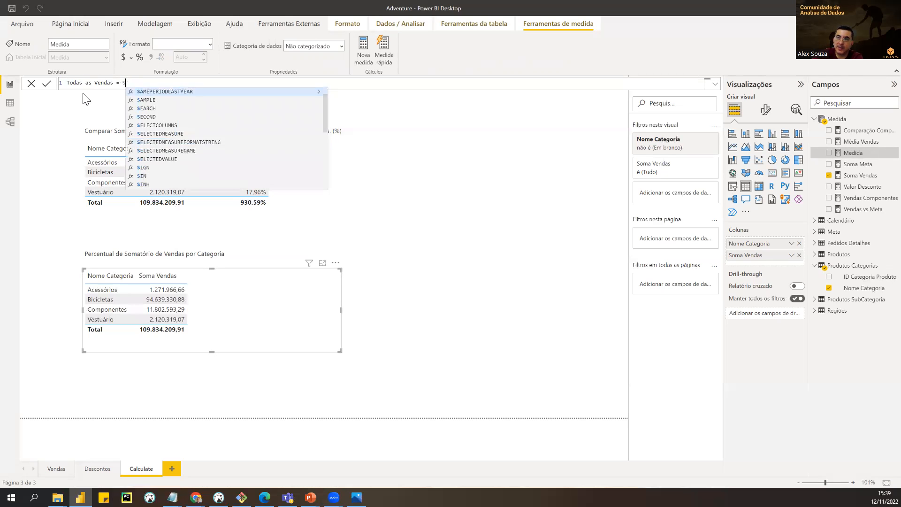
key("BackSpace")
key("BackSpace")
type("A")
key("Tab")
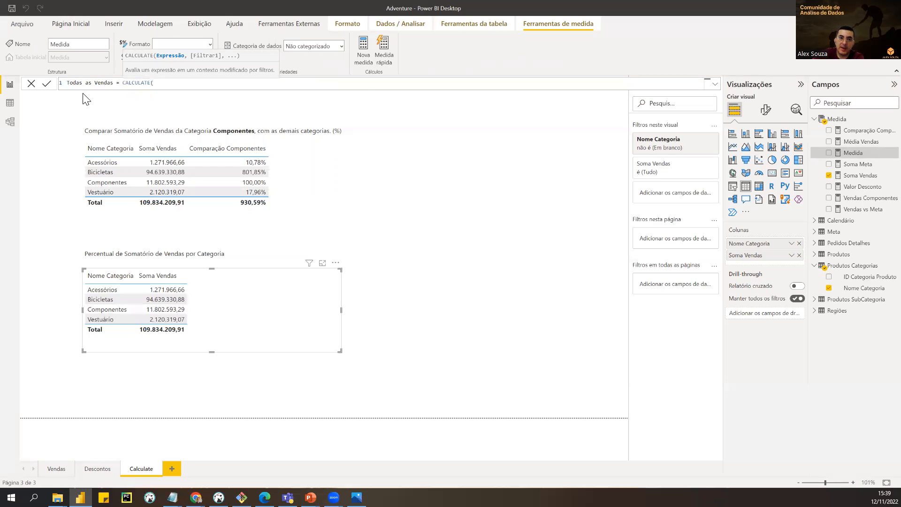
type("soma")
key("Down")
key("Tab")
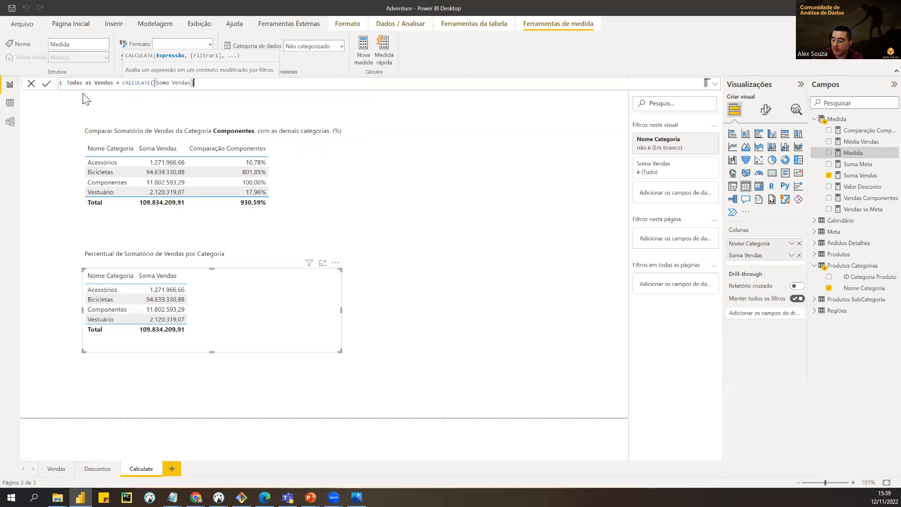
type(",")
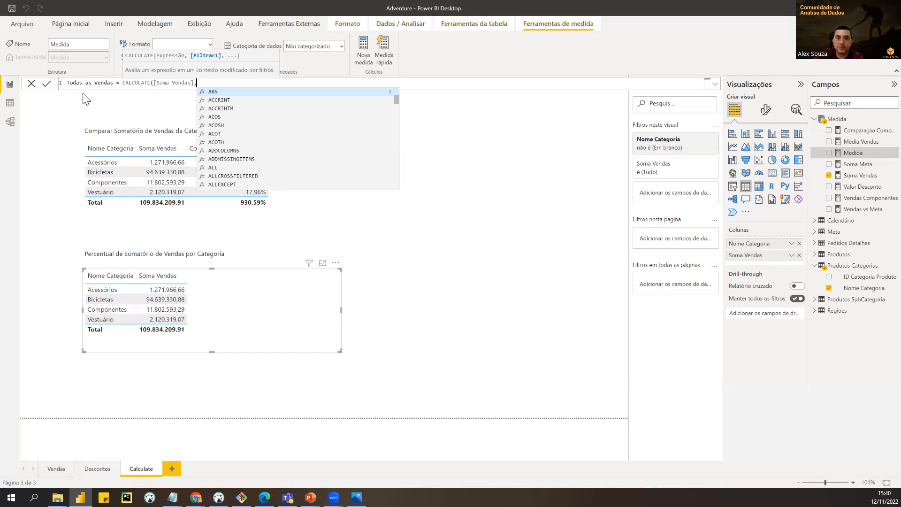
Step: Complete the Todas as Vendas formula with the filter ALL('Pedidos Detalhes') and commit the measure
type("ALL(")
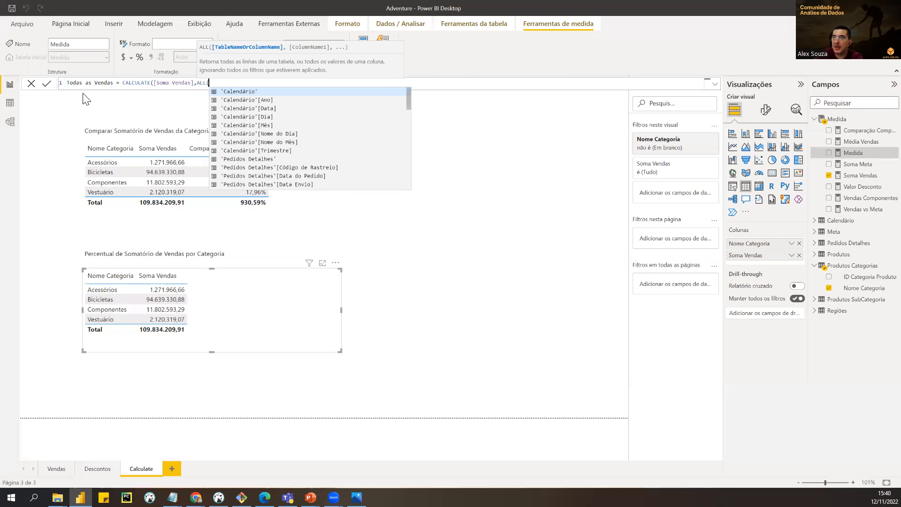
key("Down")
key("Down")
key("Down")
key("Down")
key("Down")
key("Down")
key("Down")
key("Down")
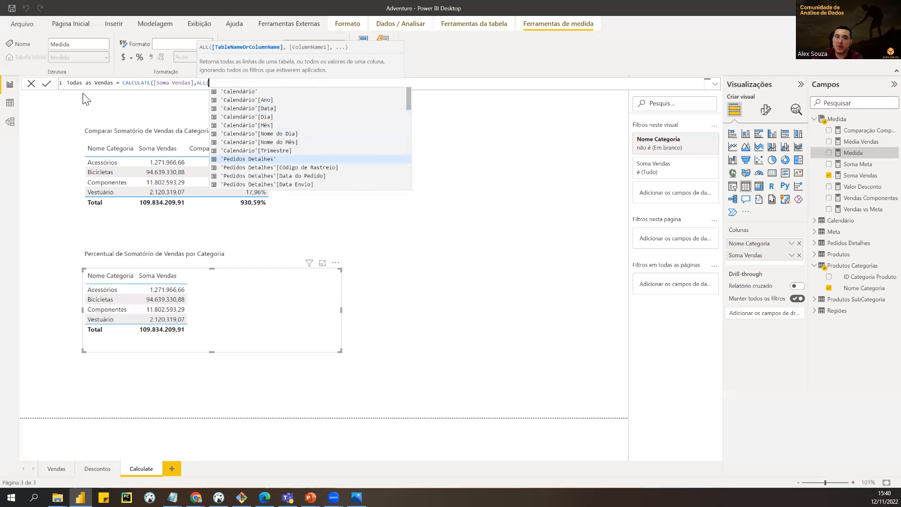
key("Tab")
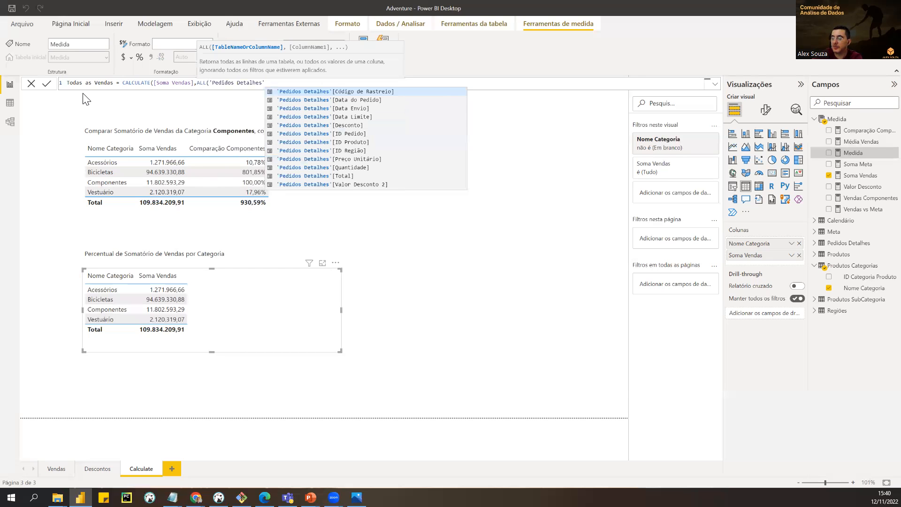
type(")")
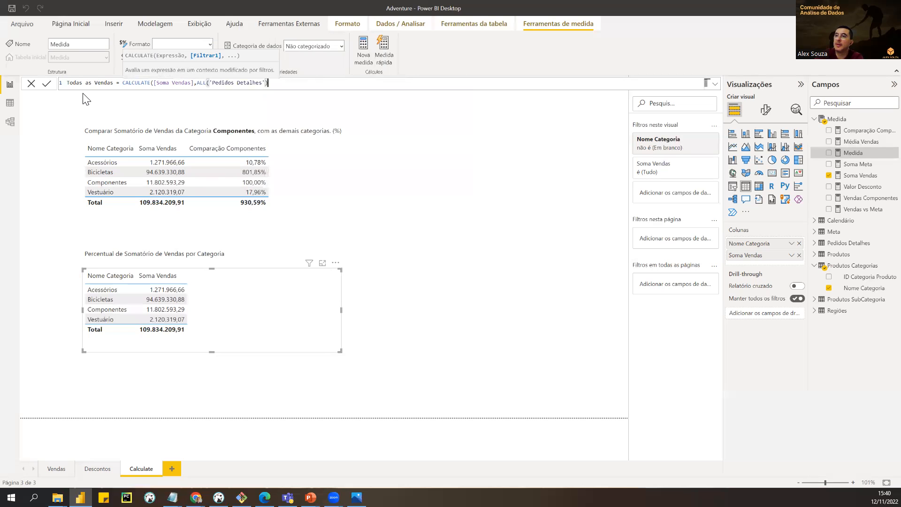
type(")")
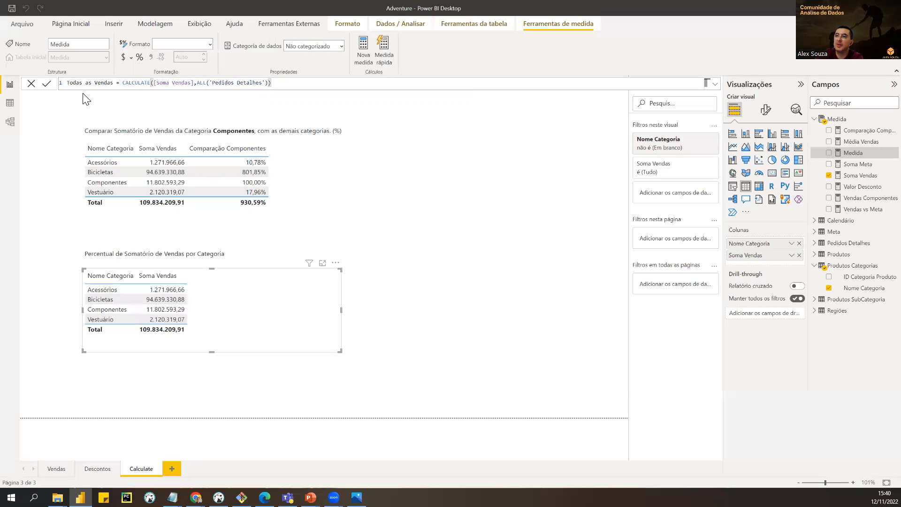
key("Return")
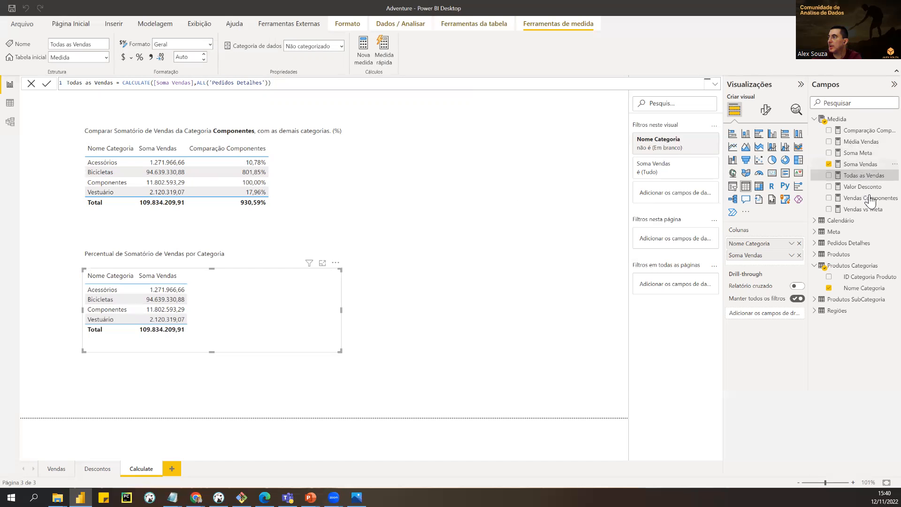
Step: Add a card visual showing Todas as Vendas in the empty area beside the upper category table
left_click(511, 187)
left_click_drag(859, 175, 494, 191)
left_click(771, 172)
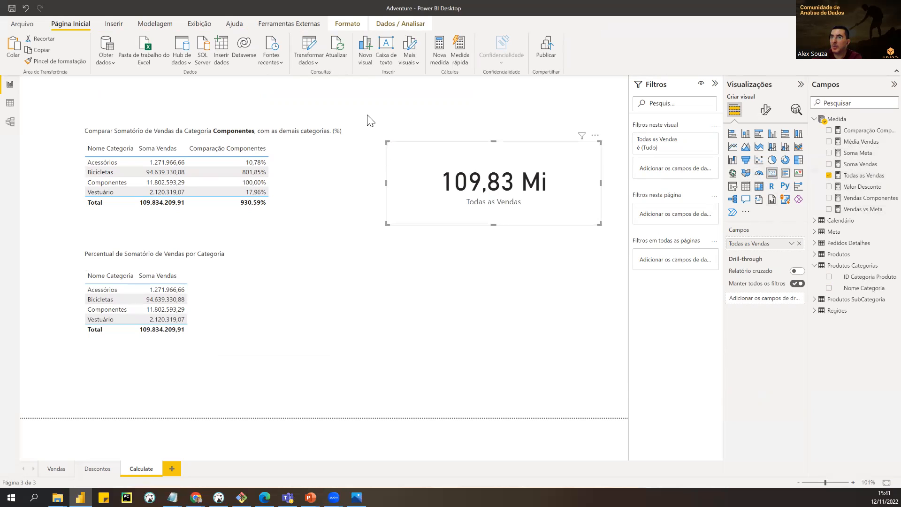
Step: Add a slicer with the País field from Regiões below the Todas as Vendas card, moving the card up to make room
left_click_drag(503, 197, 504, 206)
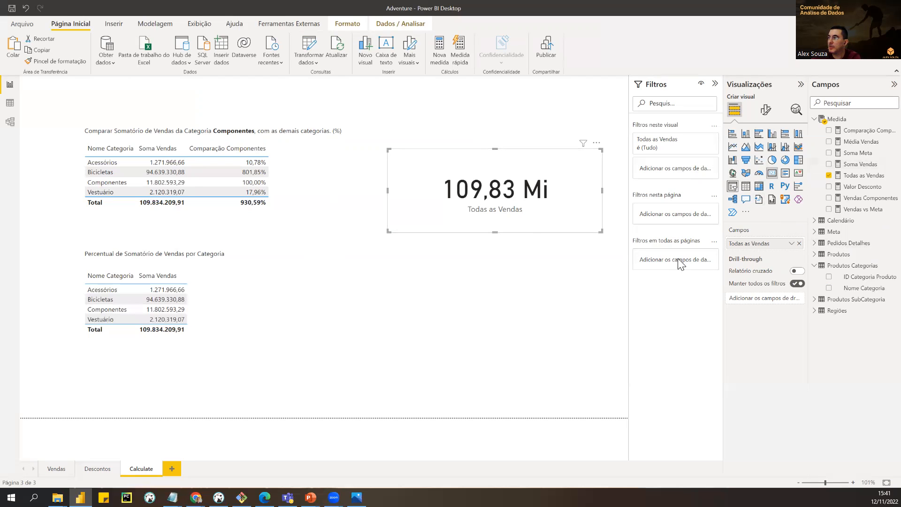
left_click(524, 312)
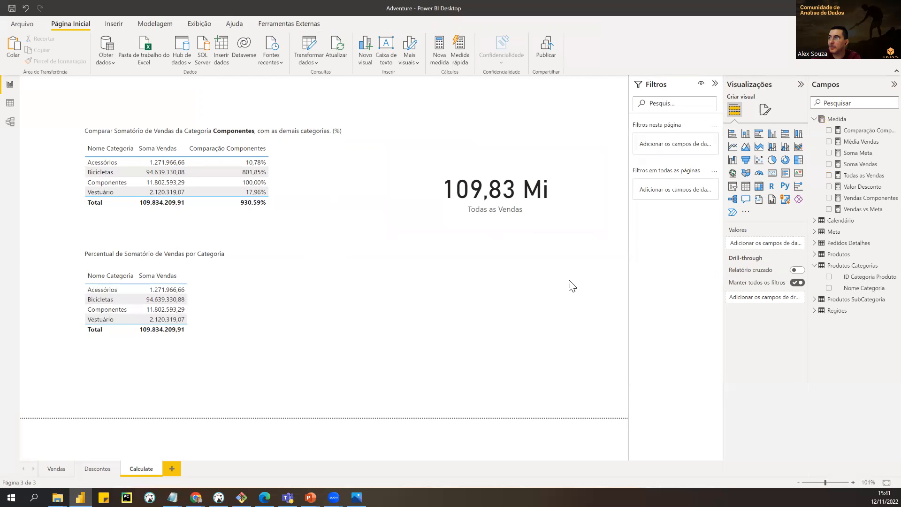
left_click(732, 186)
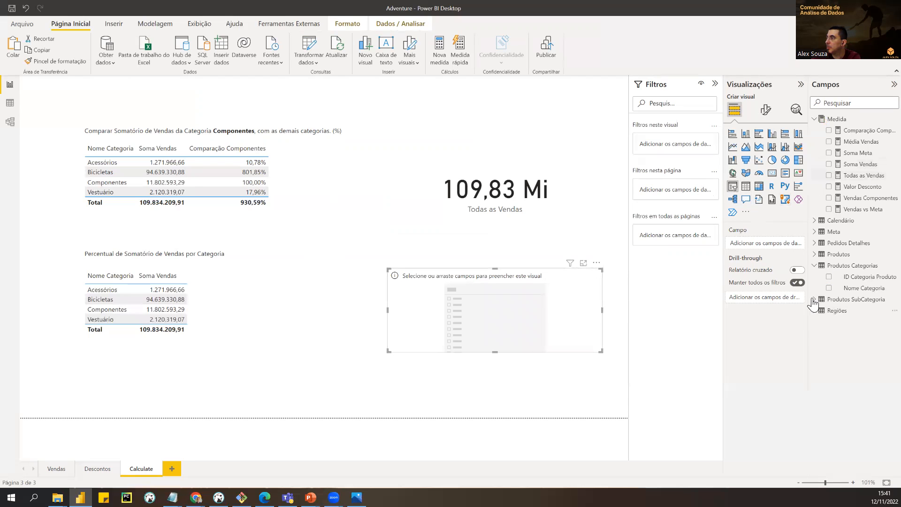
left_click_drag(514, 210, 529, 154)
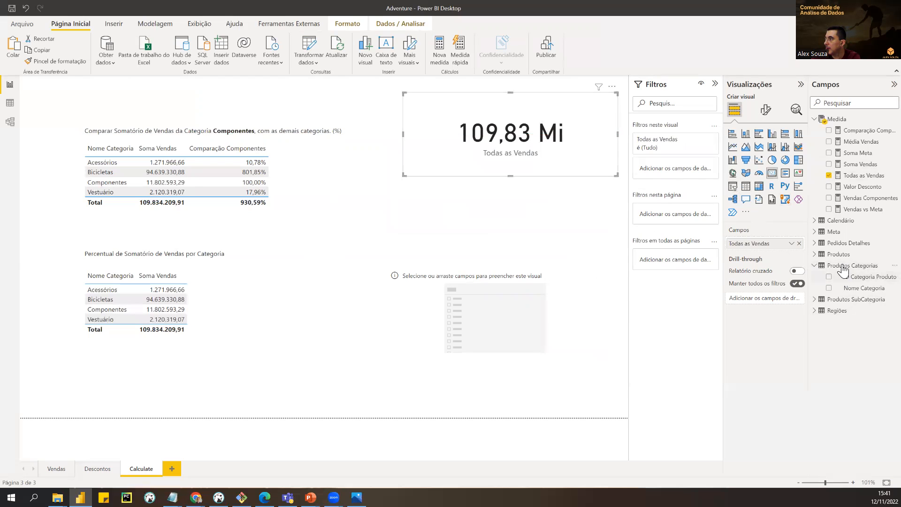
left_click(815, 311)
left_click_drag(847, 344, 493, 323)
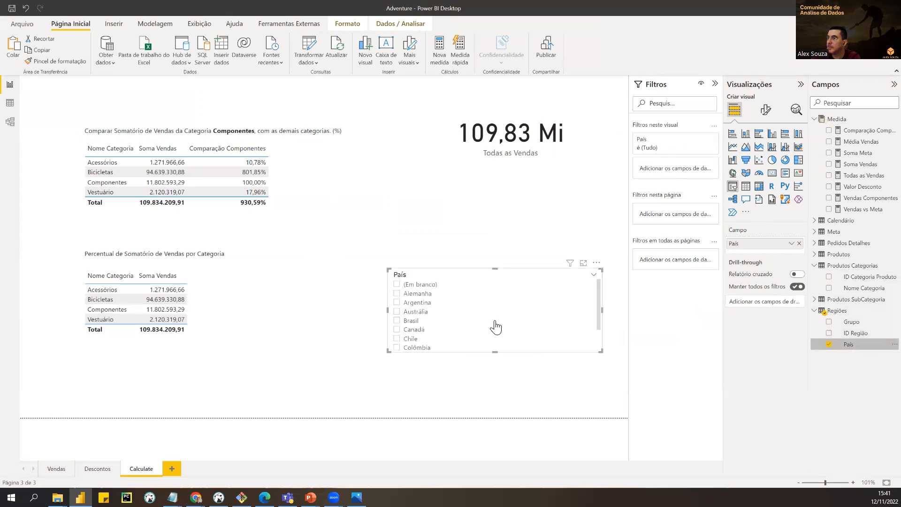
Step: Filter the page by several countries in turn with the País slicer, ending with Alemanha, to check the Todas as Vendas card
left_click(397, 311)
left_click(398, 330)
left_click(397, 338)
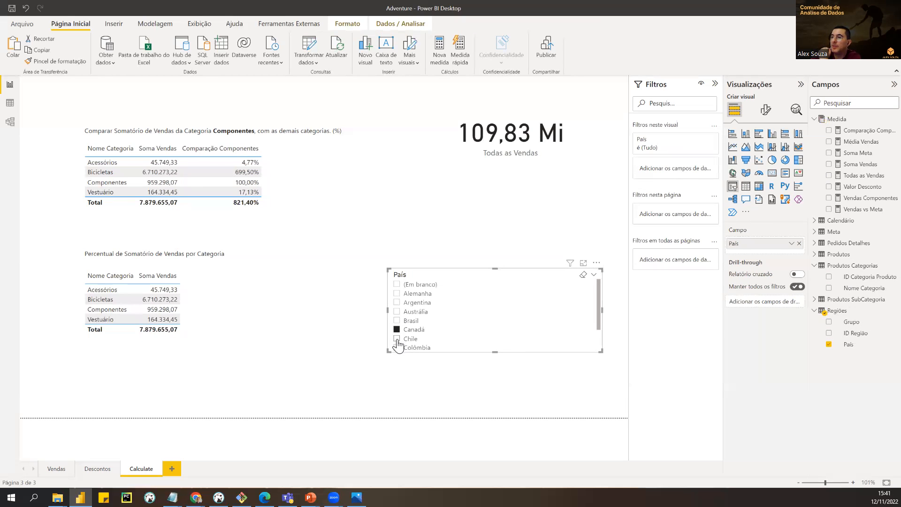
left_click(398, 303)
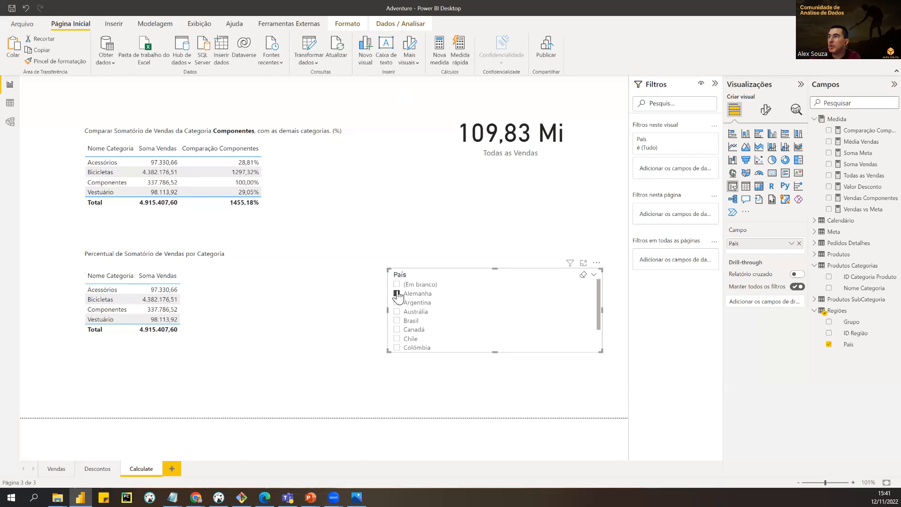
Step: Move the Todas as Vendas card to the page's upper-right corner and copy its measure's full formula
left_click(510, 150)
left_click_drag(510, 151, 523, 138)
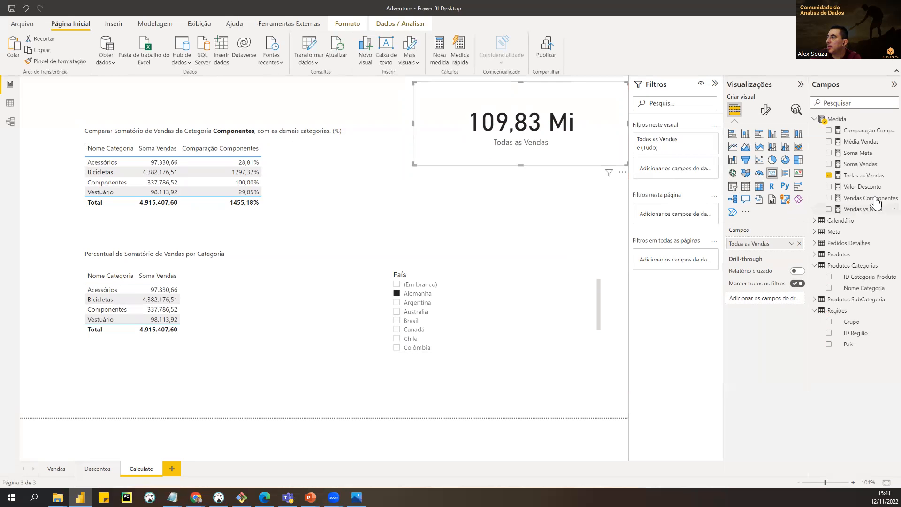
left_click(864, 175)
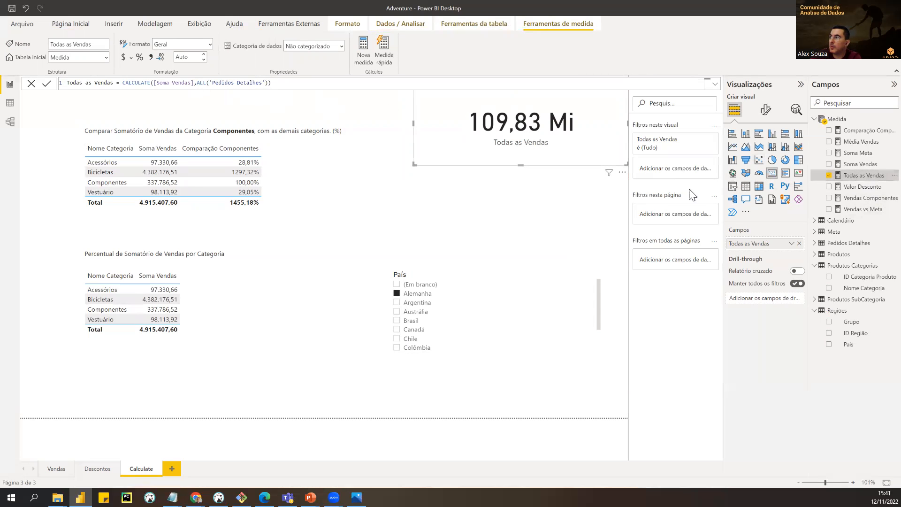
left_click_drag(287, 83, 62, 86)
key("ctrl+c")
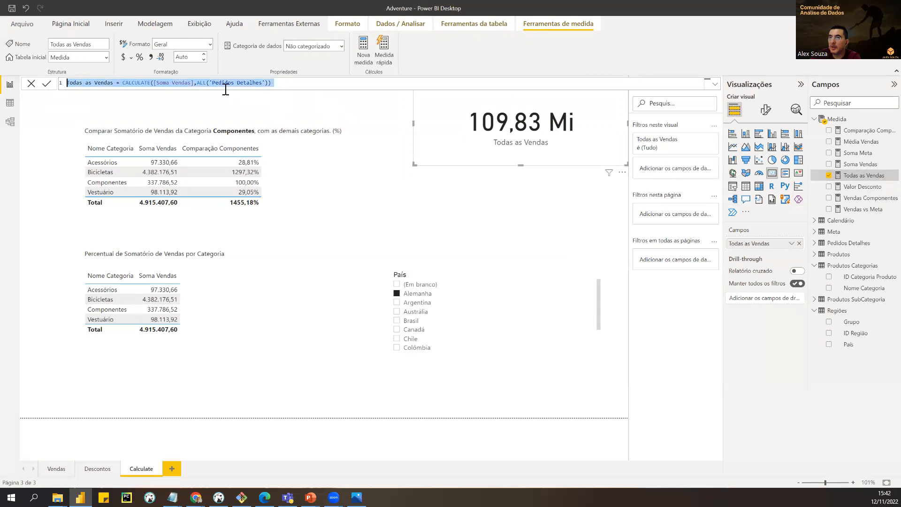
Step: Create a new measure in the Medida table from the copied formula and rename it Teste
right_click(879, 119)
left_click(849, 123)
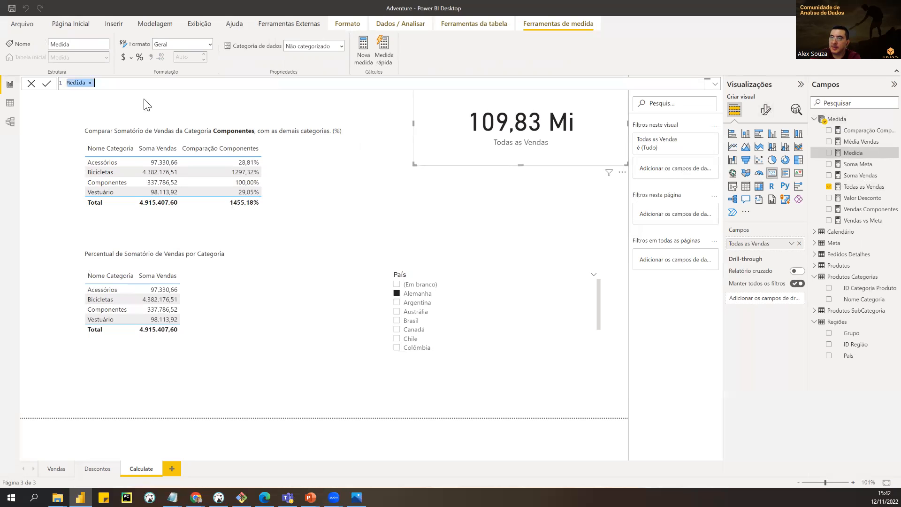
key("ctrl+v")
double_click(82, 83)
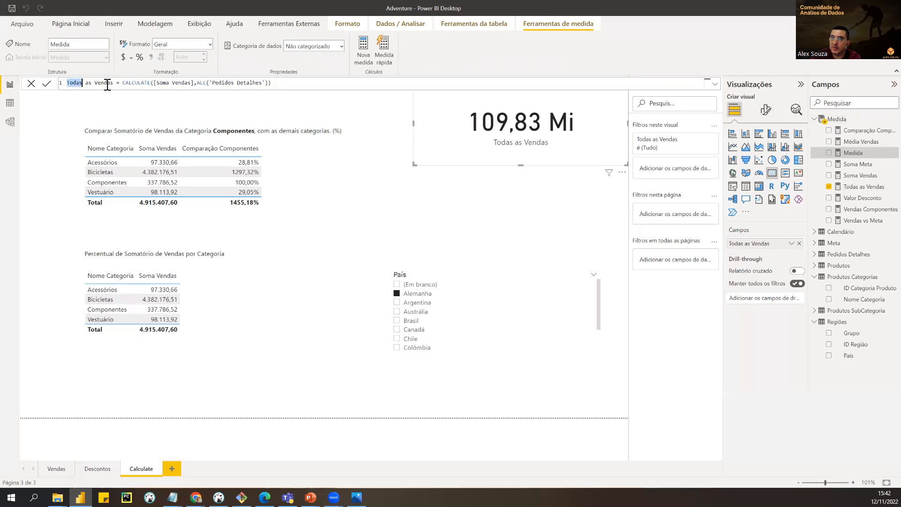
type("Teste")
key("Delete")
key("Delete")
key("Delete")
key("Delete")
key("Delete")
key("Delete")
key("Delete")
key("Delete")
key("Delete")
key("Delete")
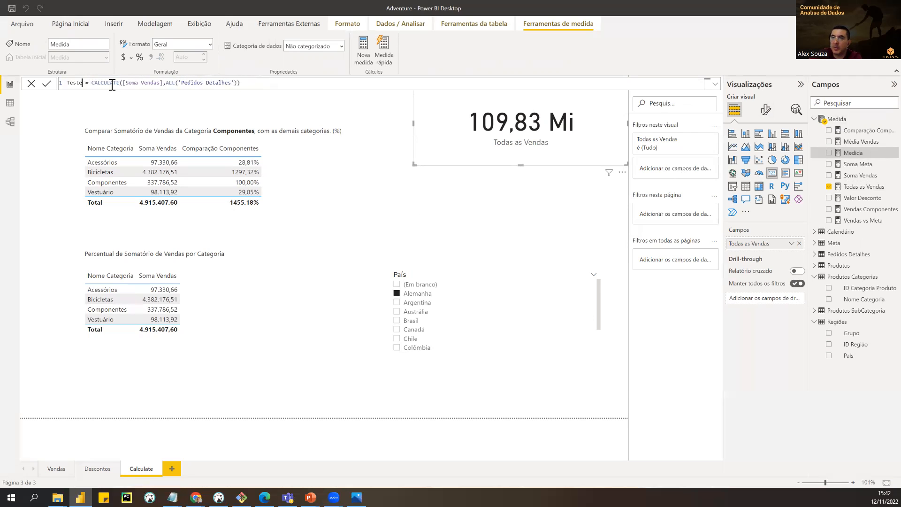
Step: Remove the ALL('Pedidos Detalhes') filter so the formula reads Teste = CALCULATE([Soma Vendas]), and commit the measure
key("Right")
key("Right")
key("Right")
key("Right")
key("Right")
key("Right")
key("Right")
key("Right")
key("Right")
key("Right")
key("Right")
key("Right")
key("Right")
key("Left")
key("shift+End")
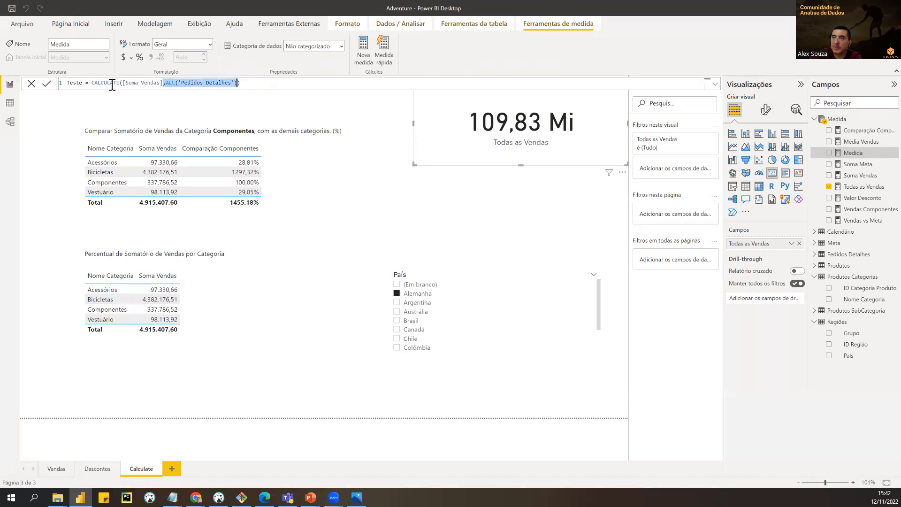
type(")")
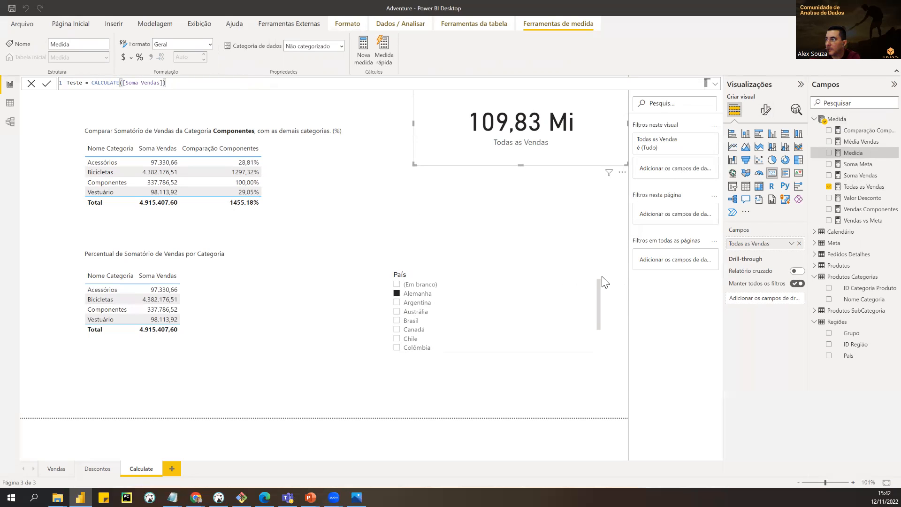
left_click(586, 277)
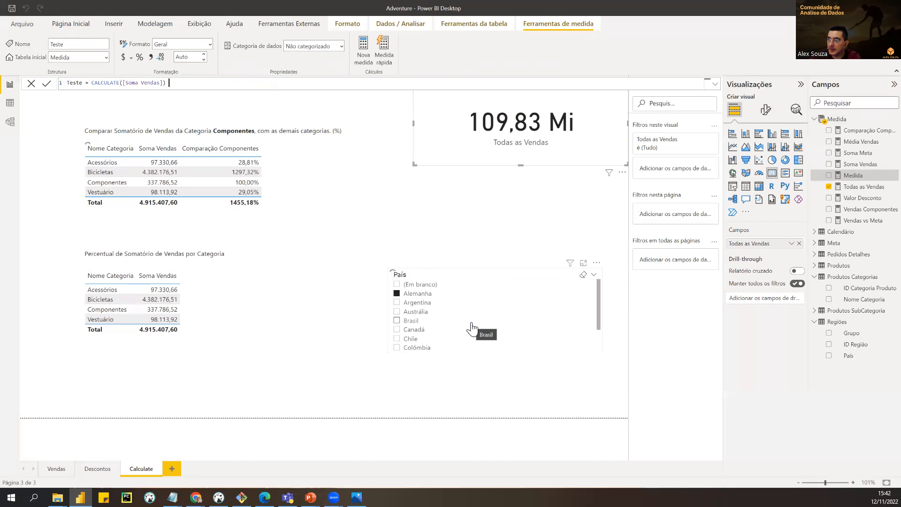
Step: Clear the País slicer's selection so that no country filters the page
left_click(495, 285)
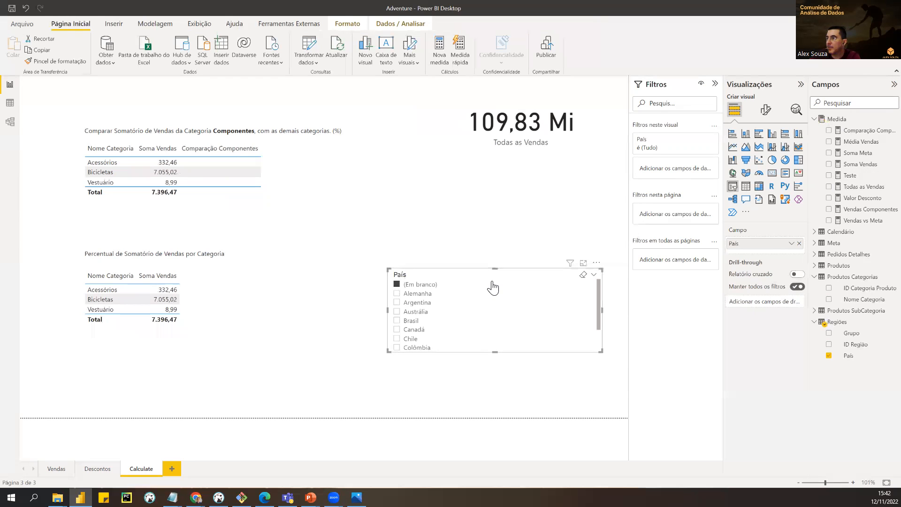
left_click(457, 238)
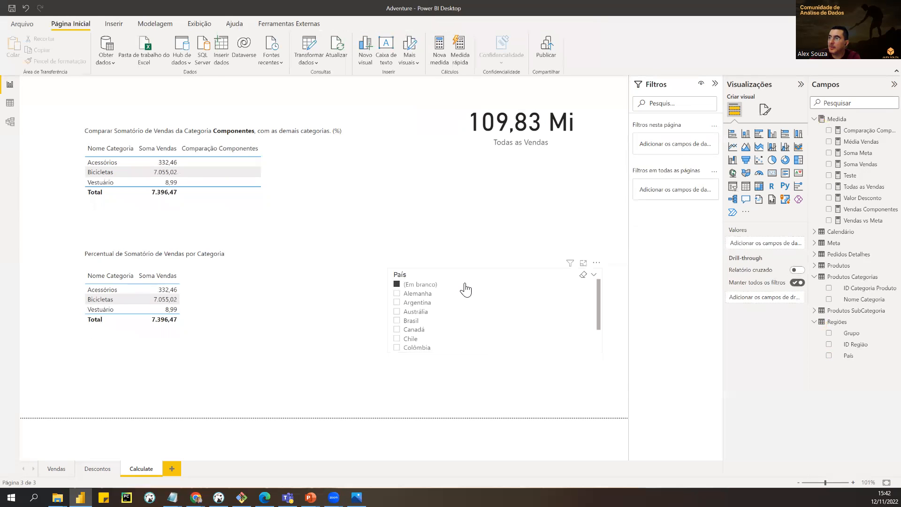
left_click(465, 284)
scroll(469, 317, "down", 2)
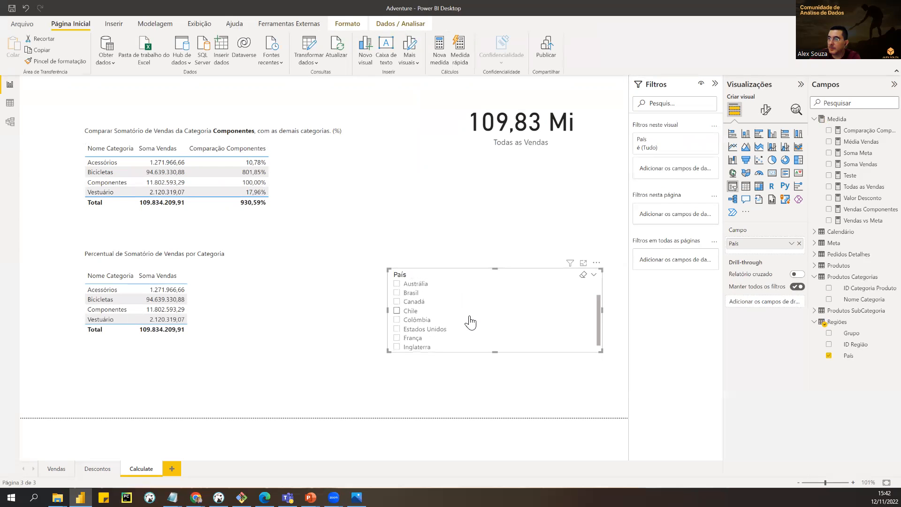
left_click(476, 219)
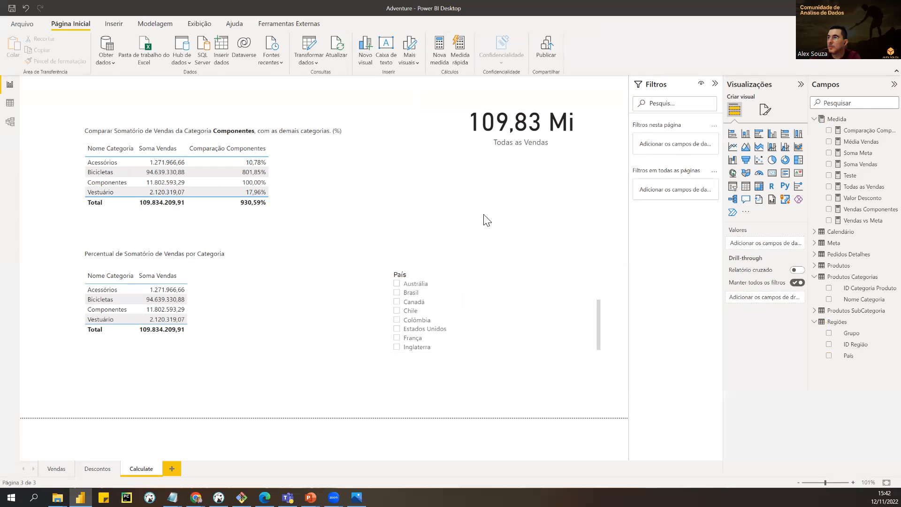
Step: Show Teste in a card visual below the Todas as Vendas card and compare the formulas of both measures
left_click_drag(847, 177, 516, 194)
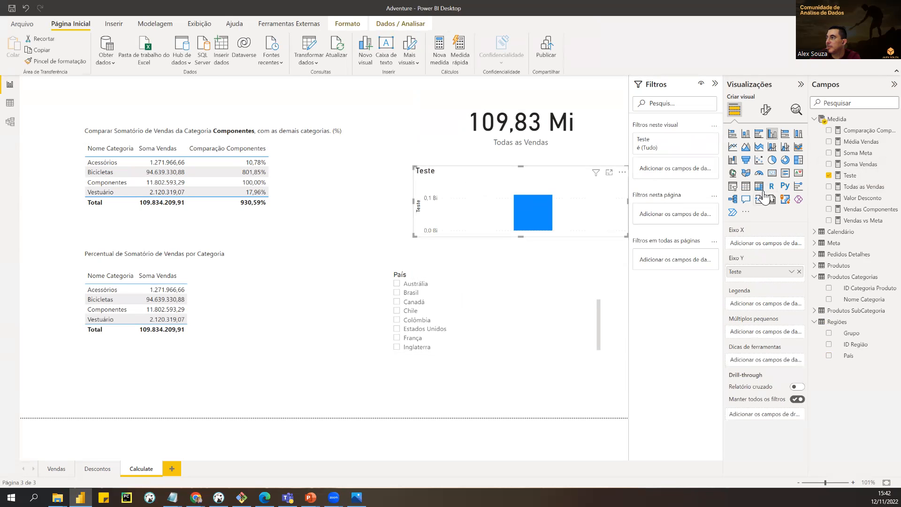
left_click(772, 173)
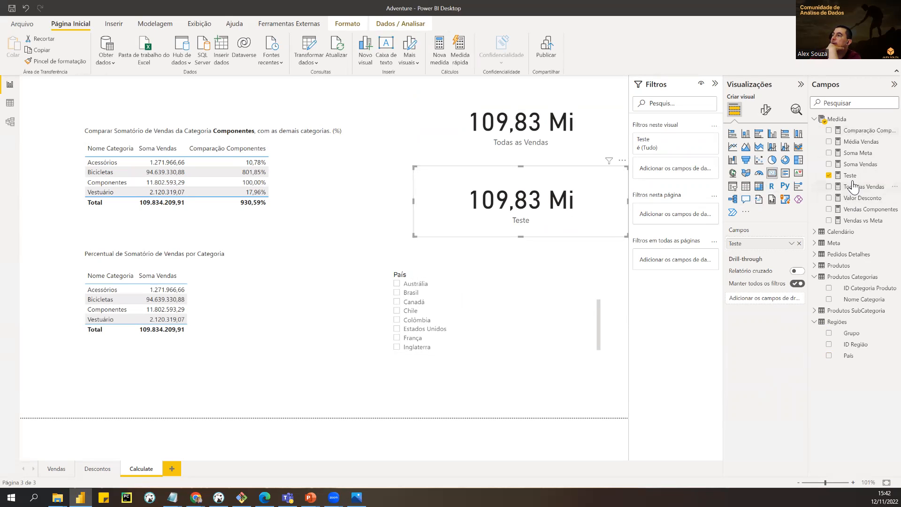
left_click(850, 175)
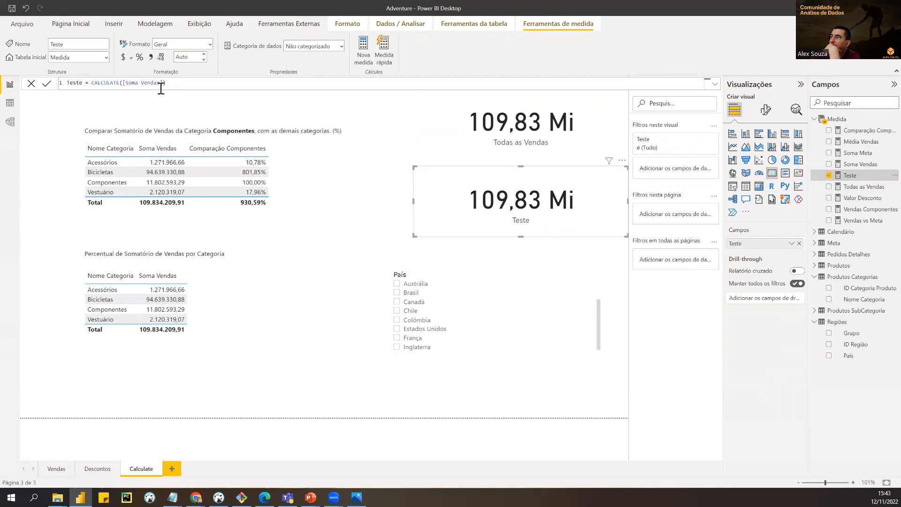
left_click(877, 188)
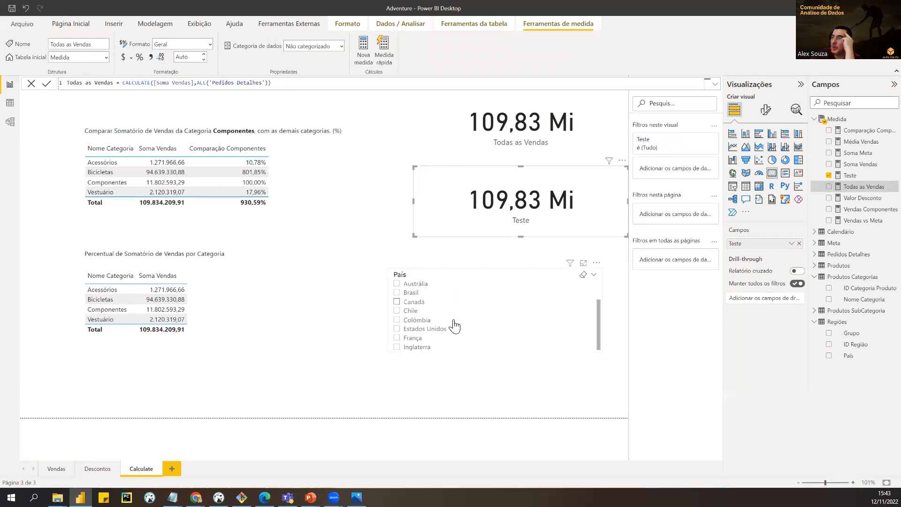
Step: Switch the País slicer through Chile, Canadá, Brasil and other countries, ending with Estados Unidos, to compare the Todas as Vendas and Teste cards
left_click(397, 312)
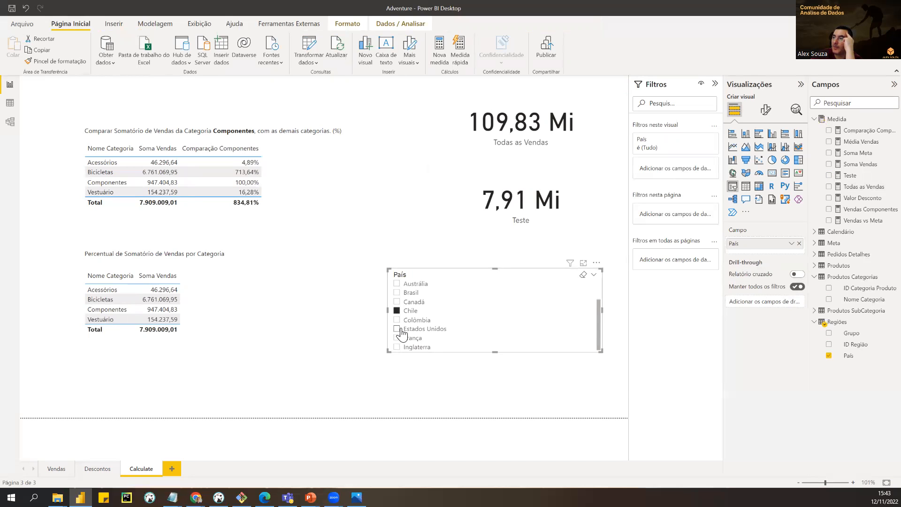
left_click(397, 329)
left_click(398, 301)
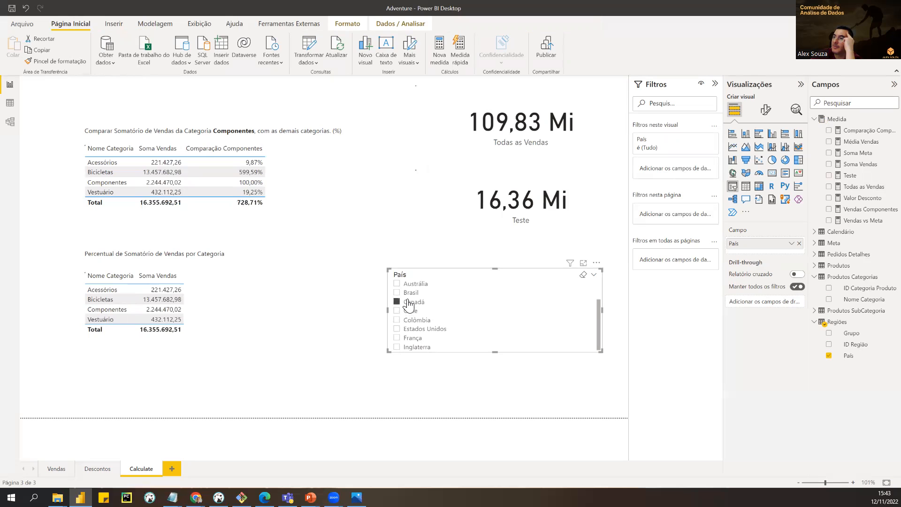
left_click(409, 294)
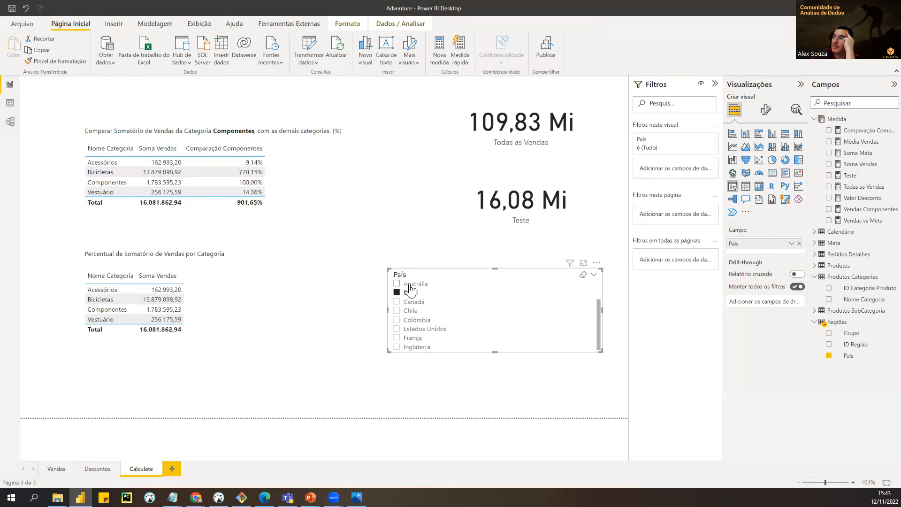
left_click(407, 283)
left_click(407, 328)
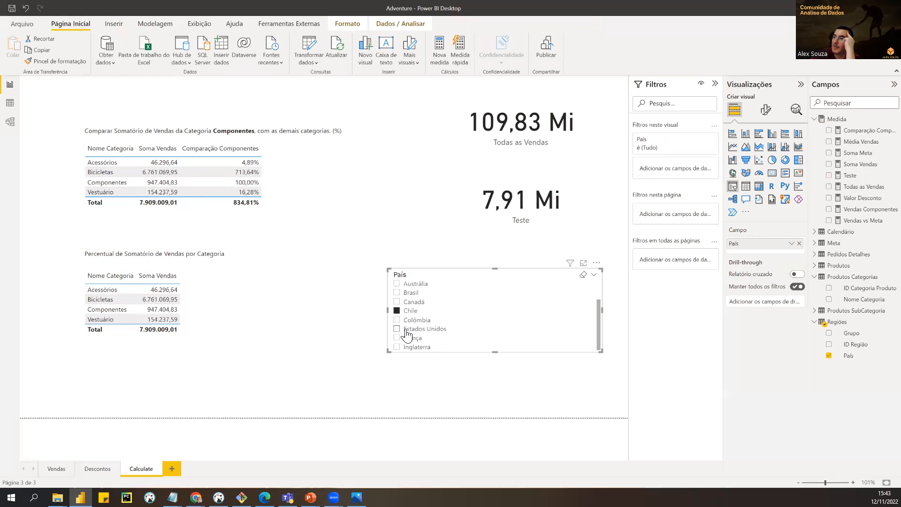
Step: Review both cards and the Todas as Vendas formula under the Estados Unidos filter, and clear that country from the slicer
left_click(537, 214)
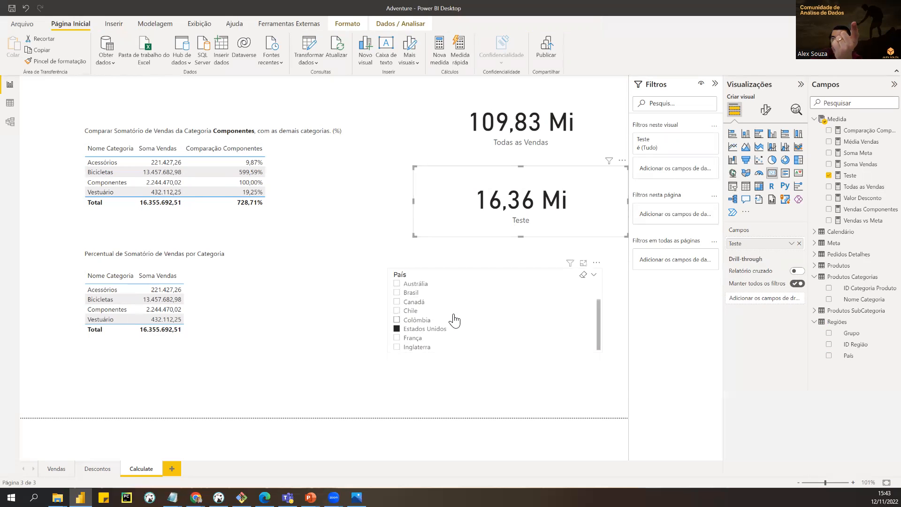
left_click(528, 130)
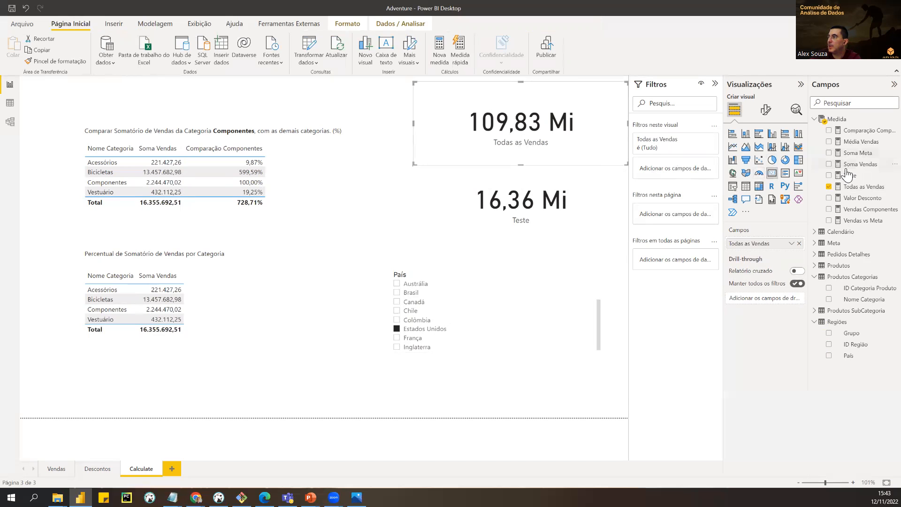
left_click(864, 187)
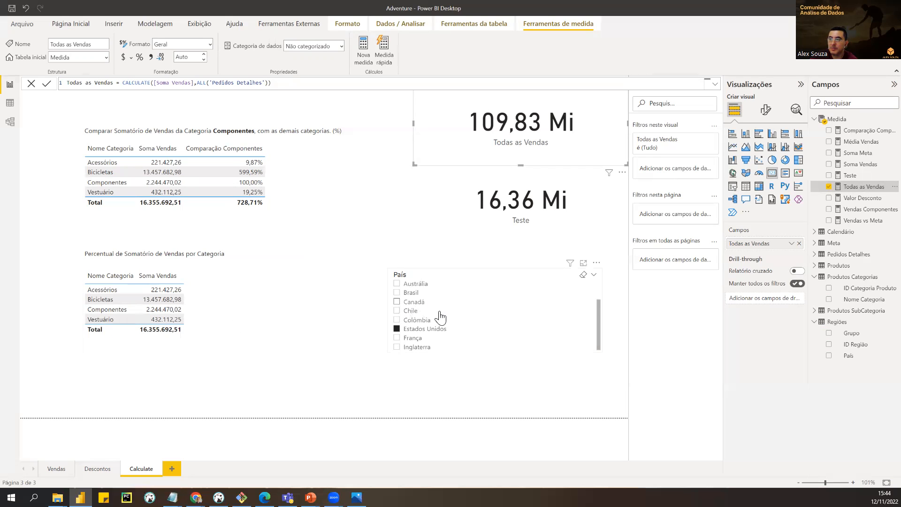
left_click(397, 329)
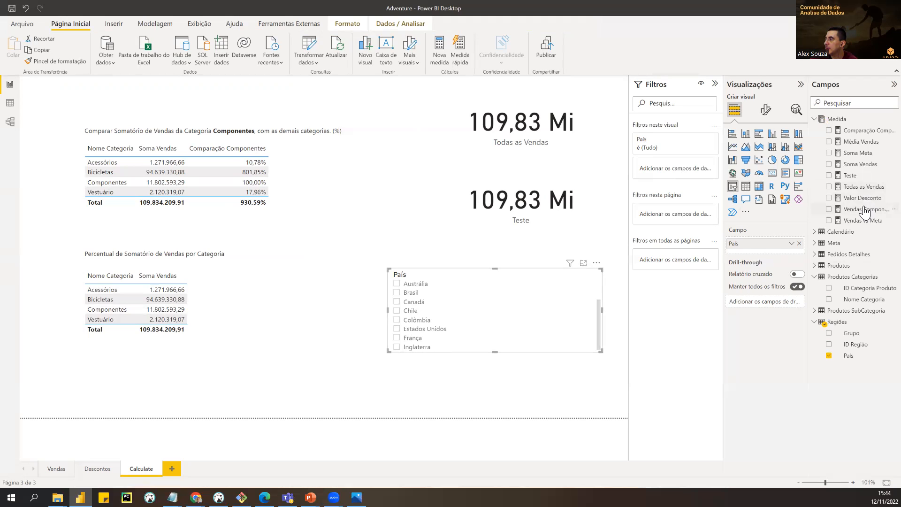
Step: Add Teste as a column in the lower category table and delete the Teste card
left_click_drag(850, 176, 223, 306)
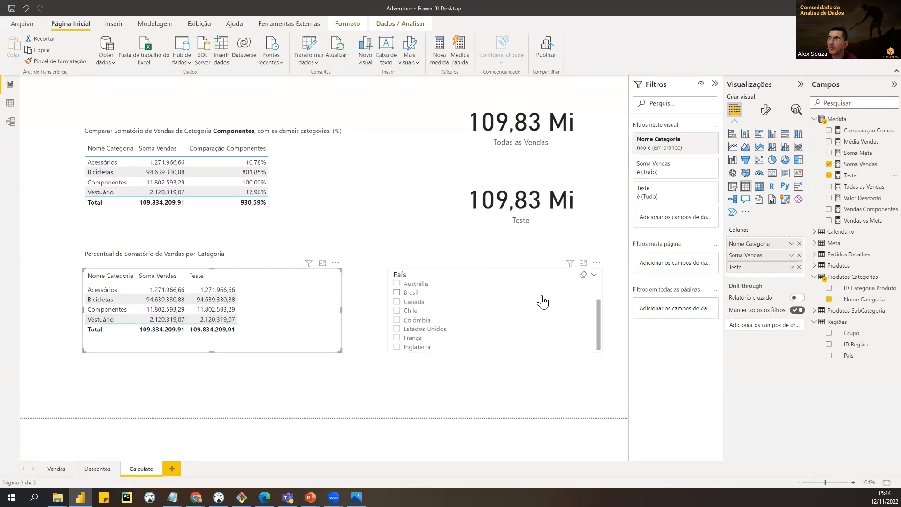
left_click(540, 214)
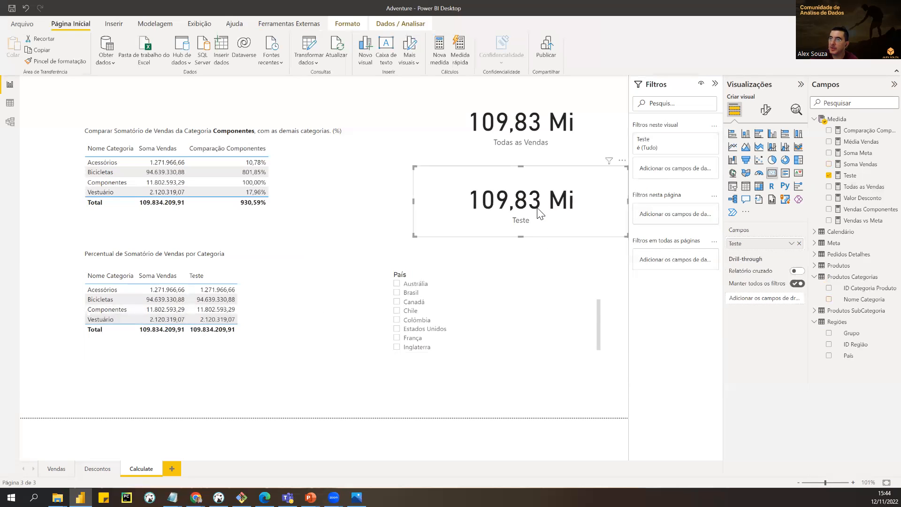
key("Delete")
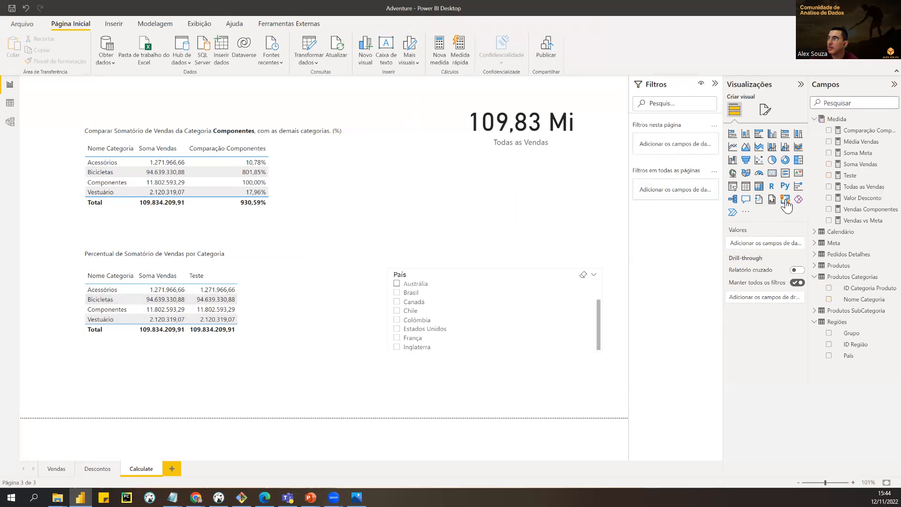
Step: Delete the Teste measure from the model
left_click(894, 175)
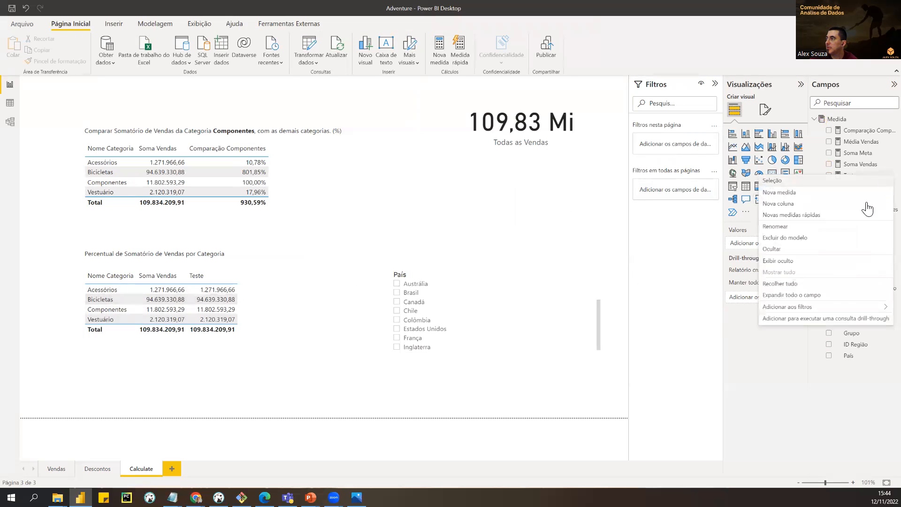
left_click(780, 238)
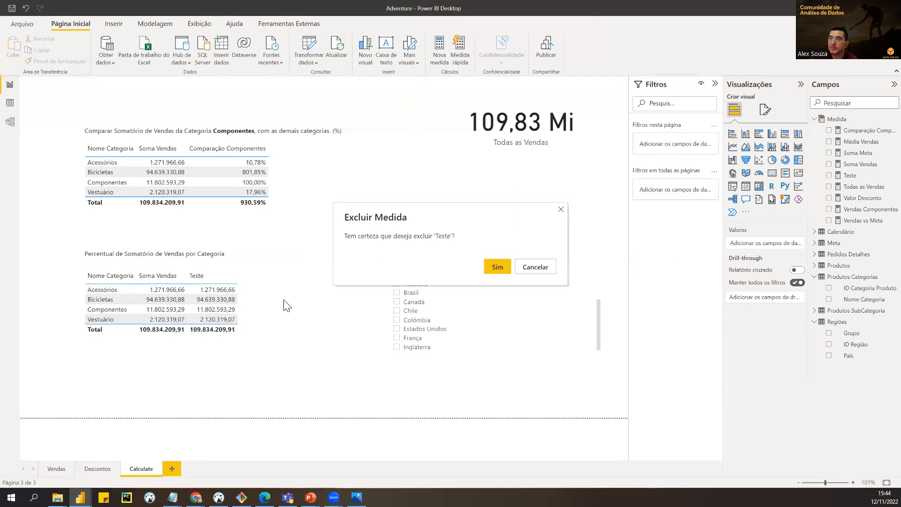
left_click(496, 267)
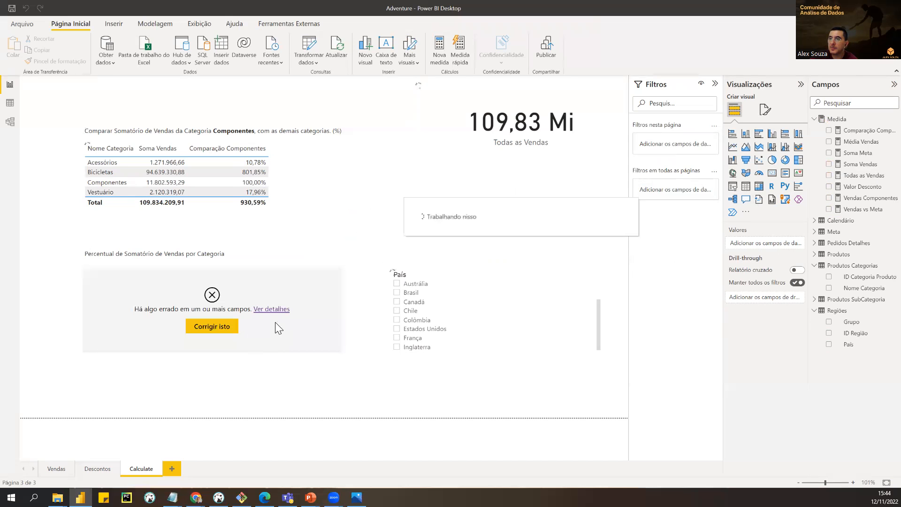
Step: Remove the broken Teste field from the lower category table and add Todas as Vendas as a column
left_click(330, 331)
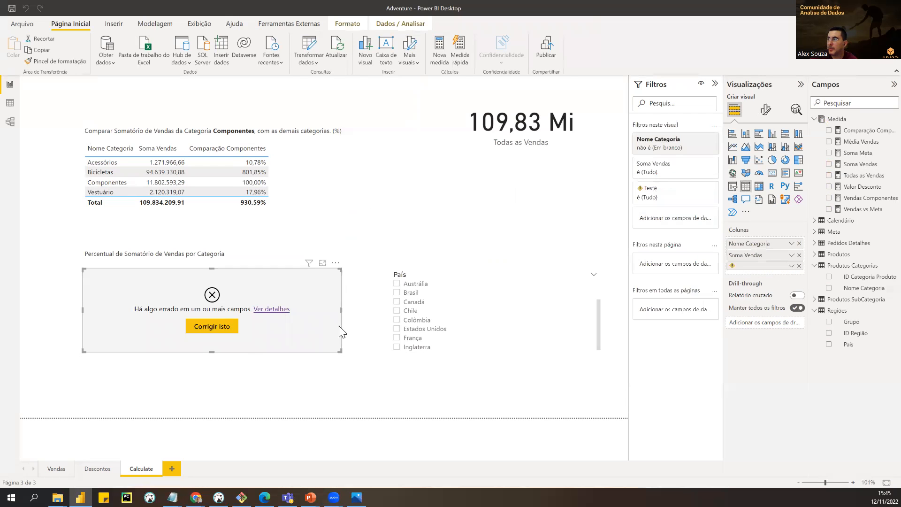
left_click(799, 266)
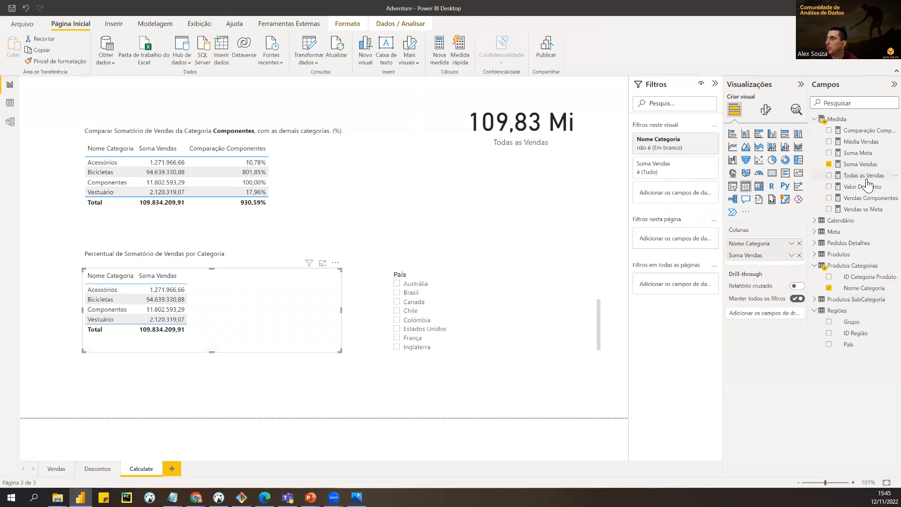
left_click_drag(867, 181, 259, 309)
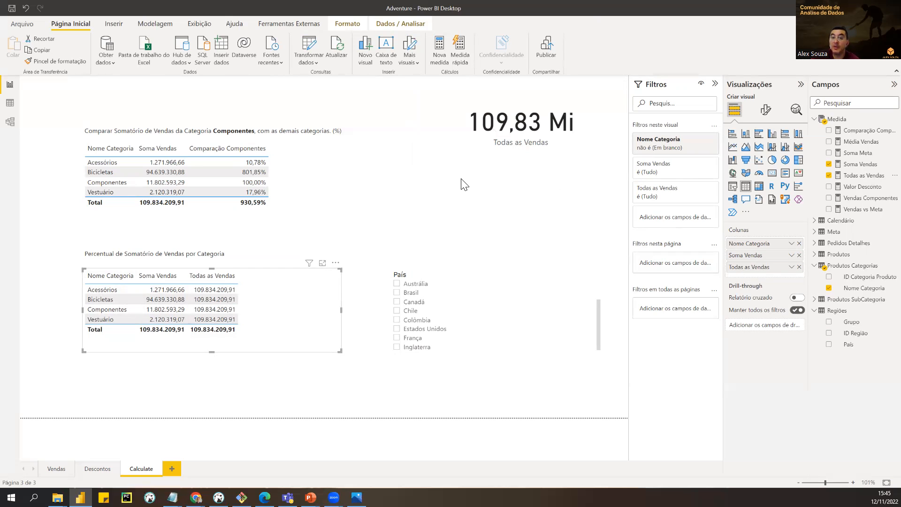
left_click(216, 275)
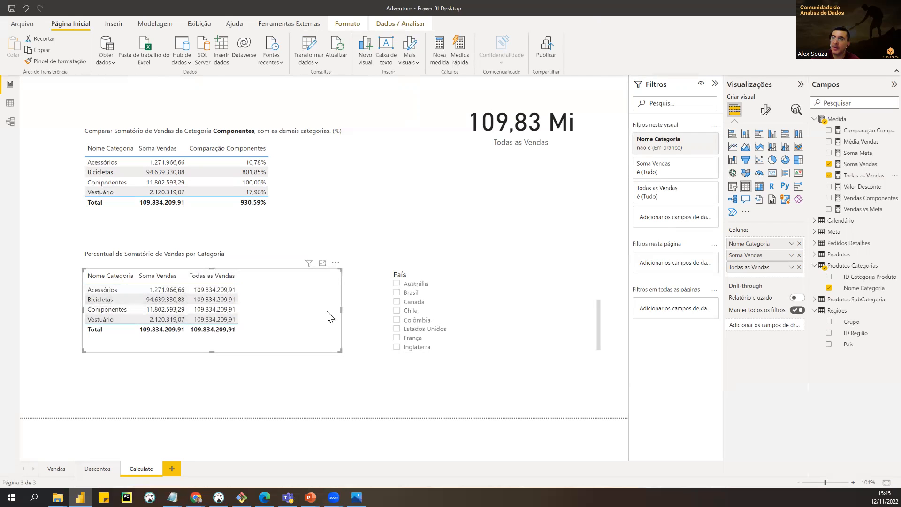
Step: Filter the page by Chile, França and Brasil to check the Todas as Vendas column, and clear the country selection
left_click(398, 312)
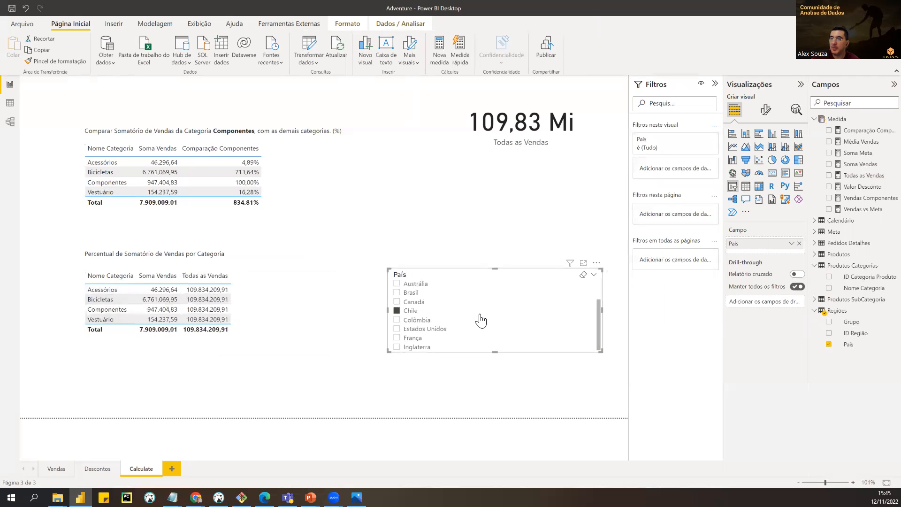
left_click(398, 338)
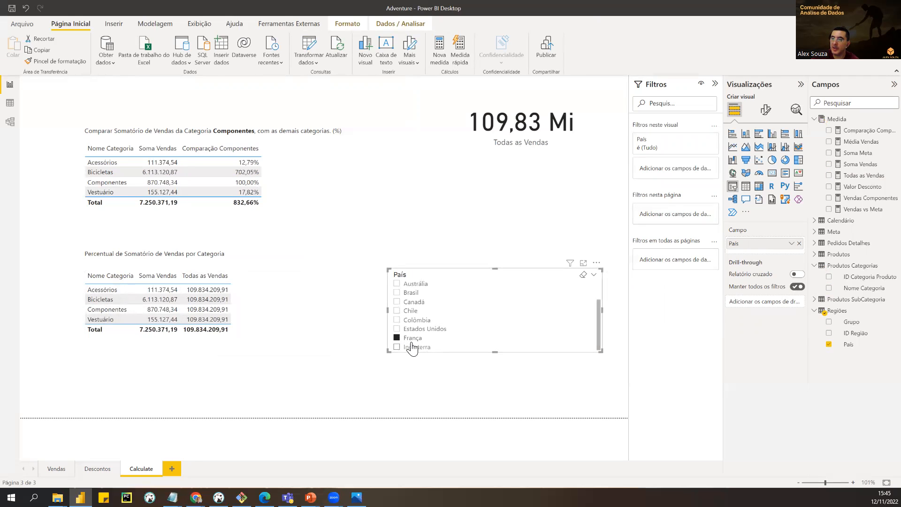
left_click(412, 291)
left_click(399, 295)
Step: Resize the País slicer narrower and taller so the whole country list fits without scrolling
left_click_drag(420, 304, 426, 303)
left_click_drag(514, 350, 513, 401)
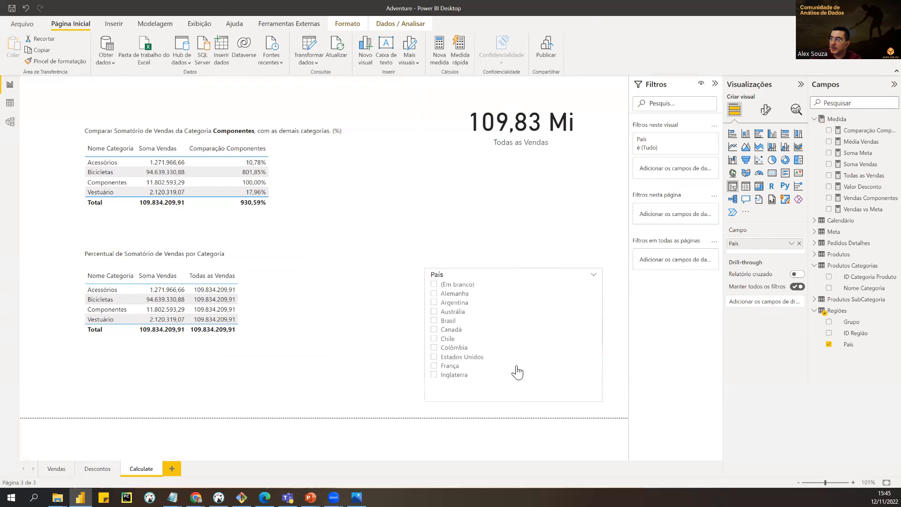
left_click(280, 306)
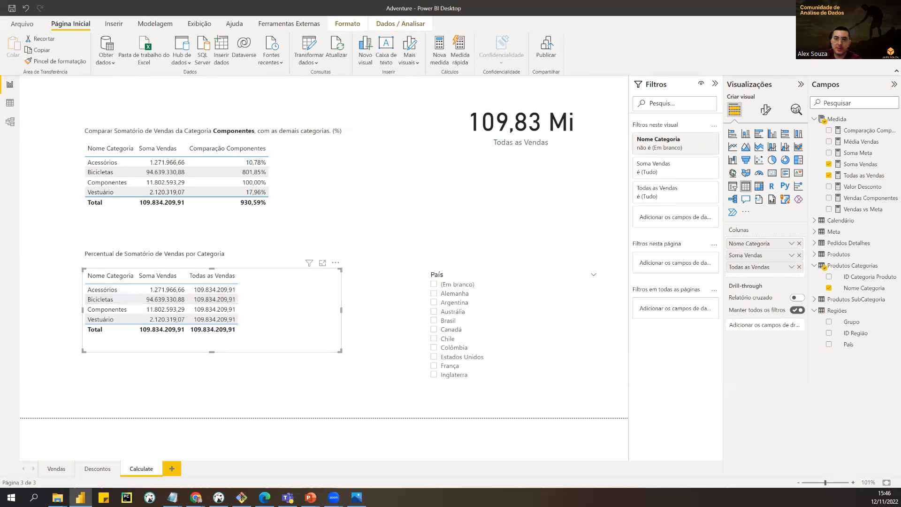
Step: Create a new measure in the Medida table and name it Repres. Categorias
key("alt+Tab")
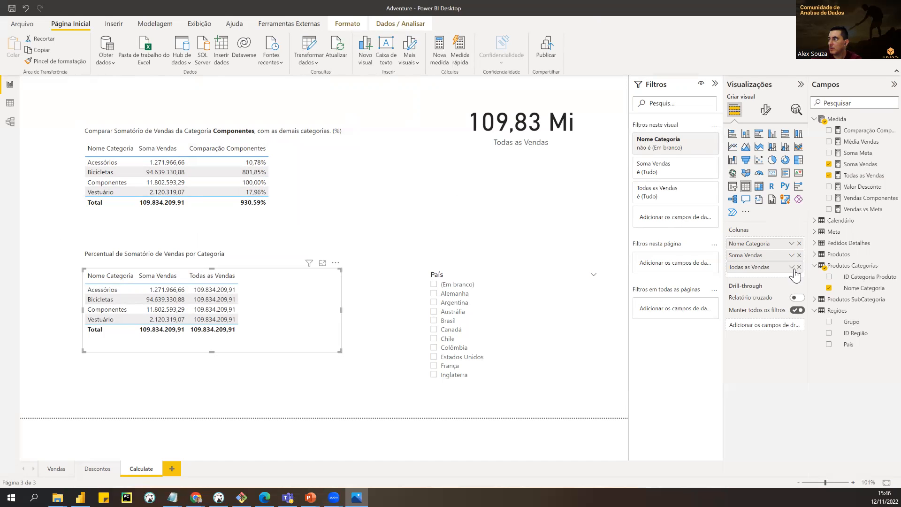
left_click(888, 118)
left_click(850, 127)
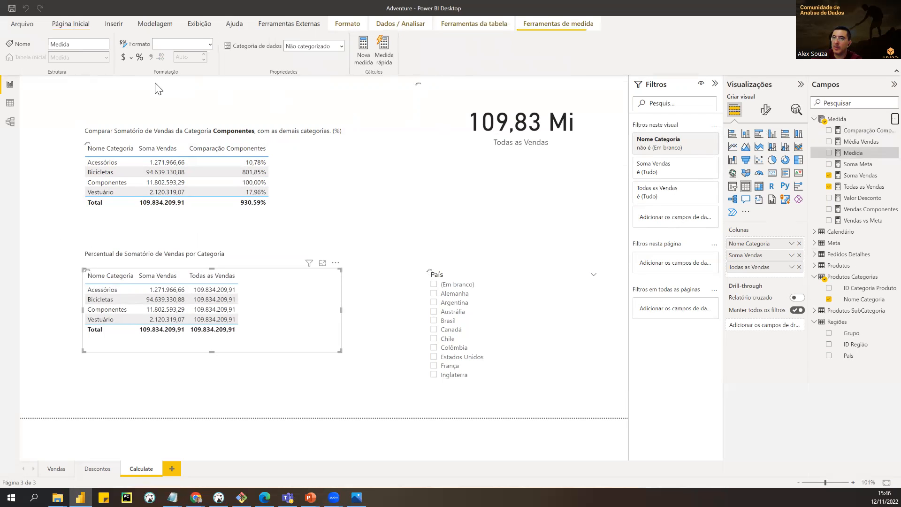
double_click(76, 82)
type("Resp =")
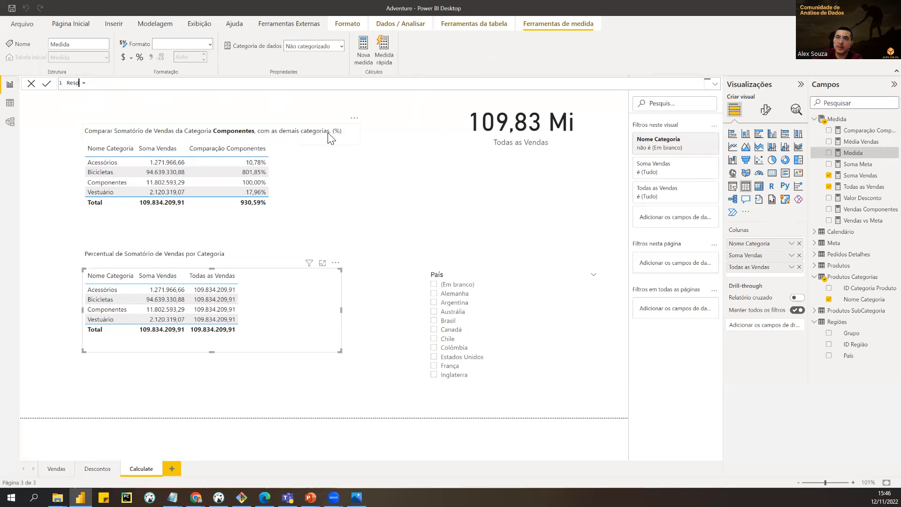
type("pres. Categorias")
Step: Define Repres. Categorias as DIVIDE([Soma Vendas],[Todas as Vendas]) and commit the formula
key("End")
type("dive")
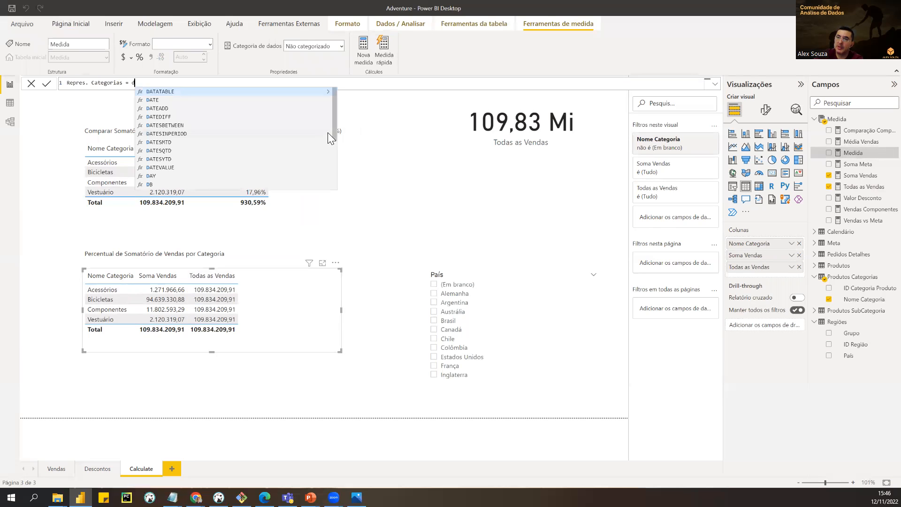
key("Tab")
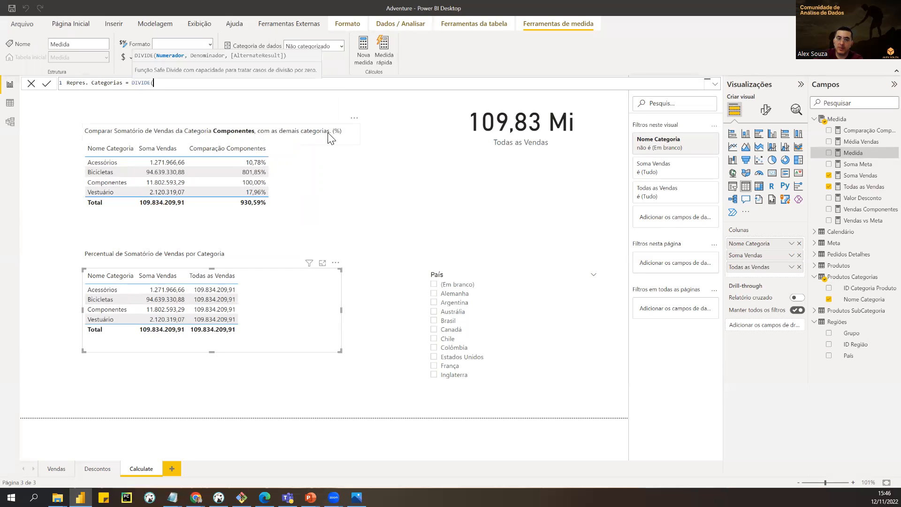
type("soma")
key("Down")
key("Tab")
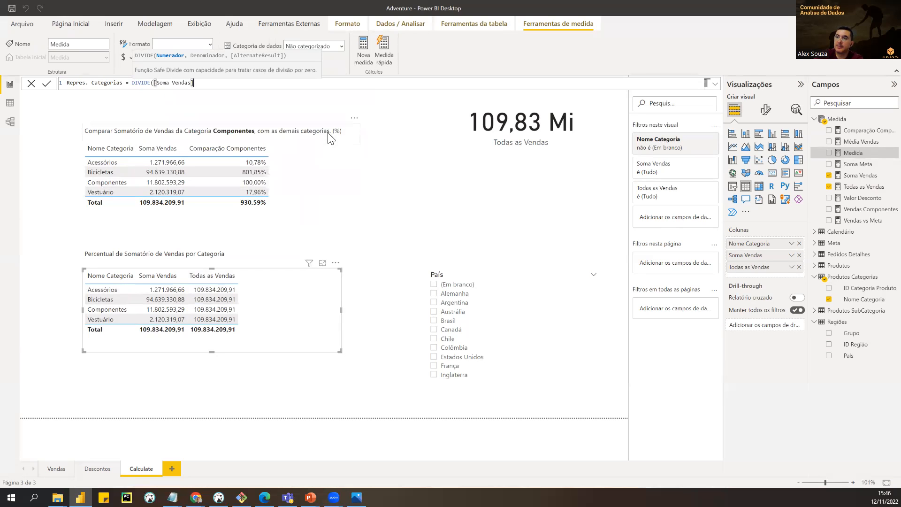
type(",")
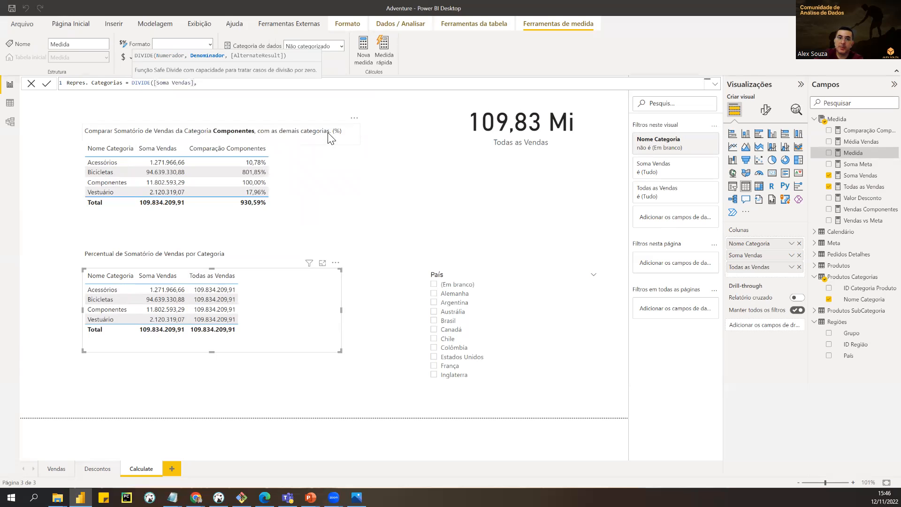
type("tod")
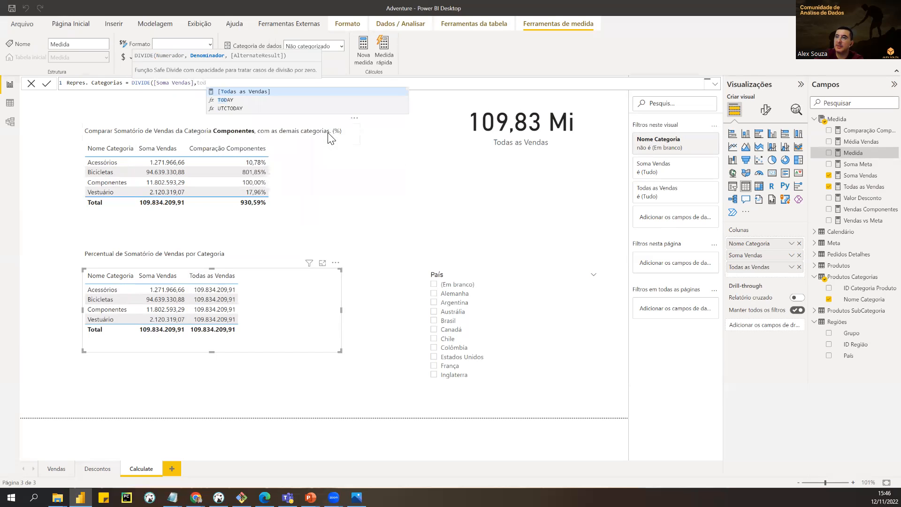
key("Tab")
type(")")
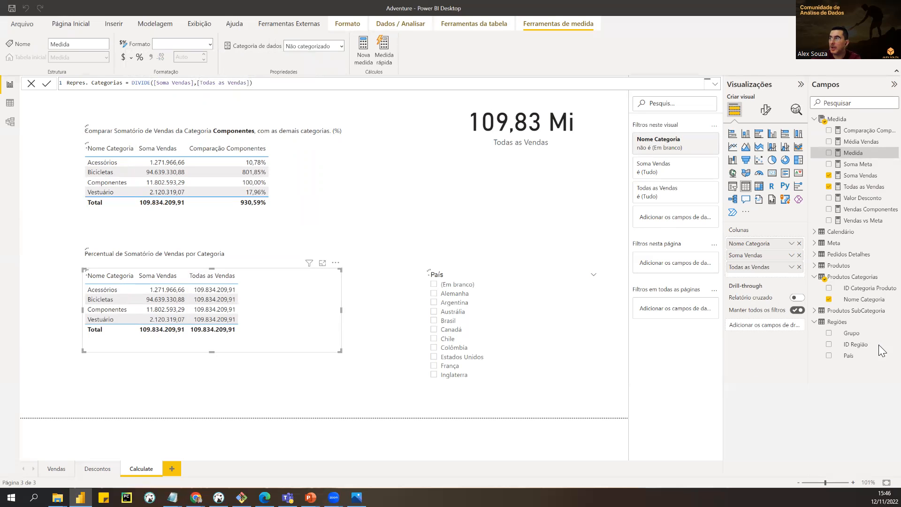
left_click(530, 213)
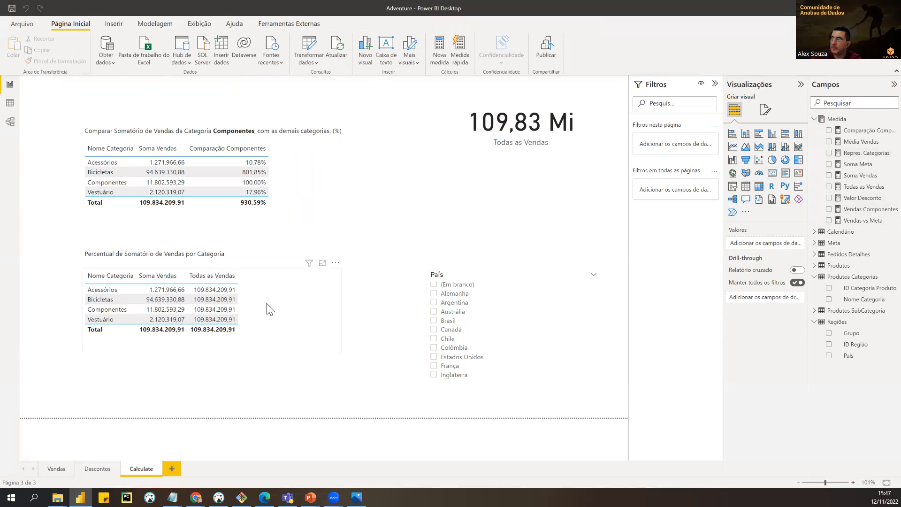
Step: Add Repres. Categorias to the lower category table and format the measure as a percentage with two decimals
left_click(280, 316)
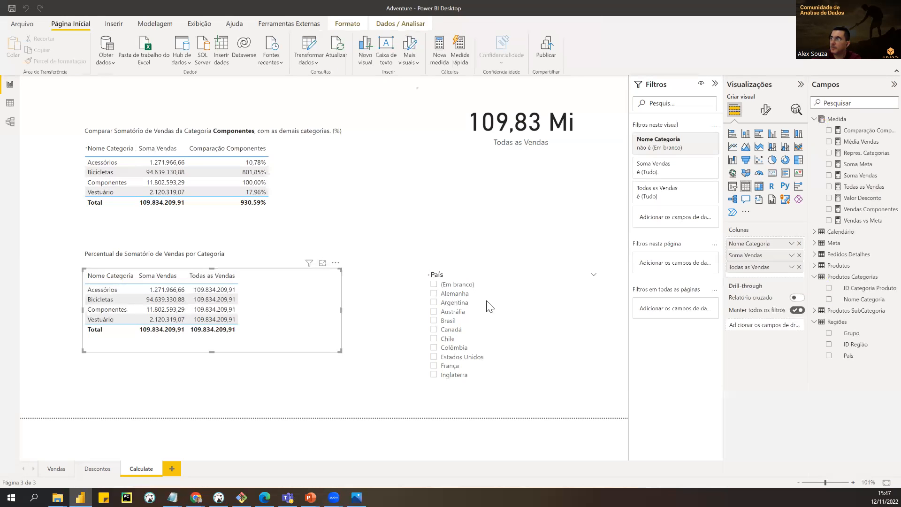
left_click(829, 153)
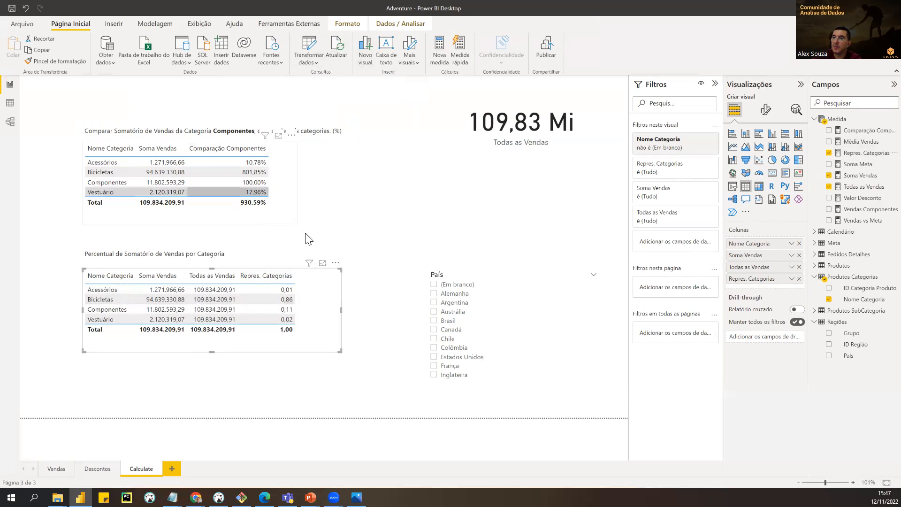
left_click(876, 156)
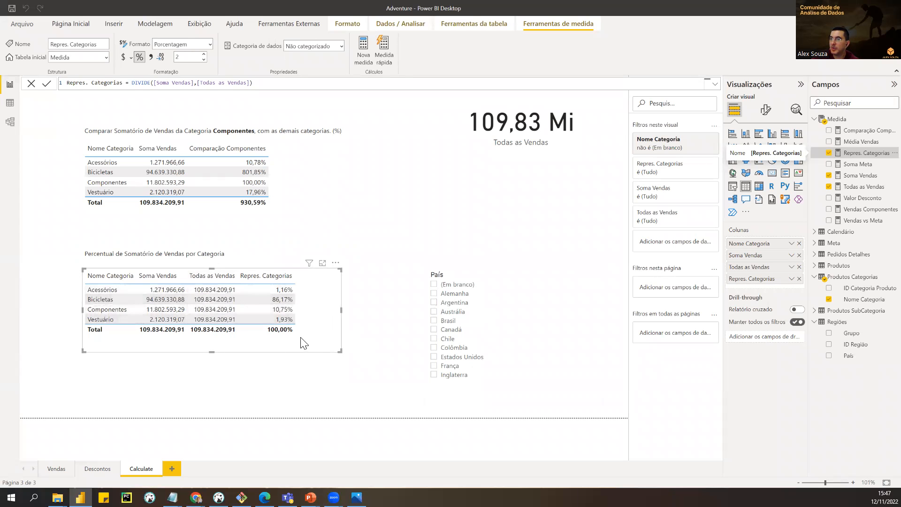
Step: Remove the Todas as Vendas column from the lower category table and move the País slicer closer to the card
left_click(828, 187)
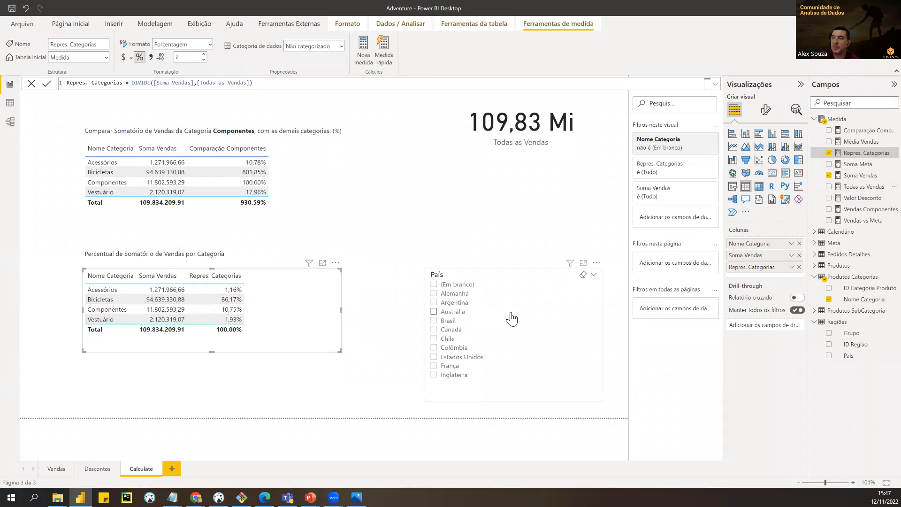
left_click_drag(542, 296, 543, 267)
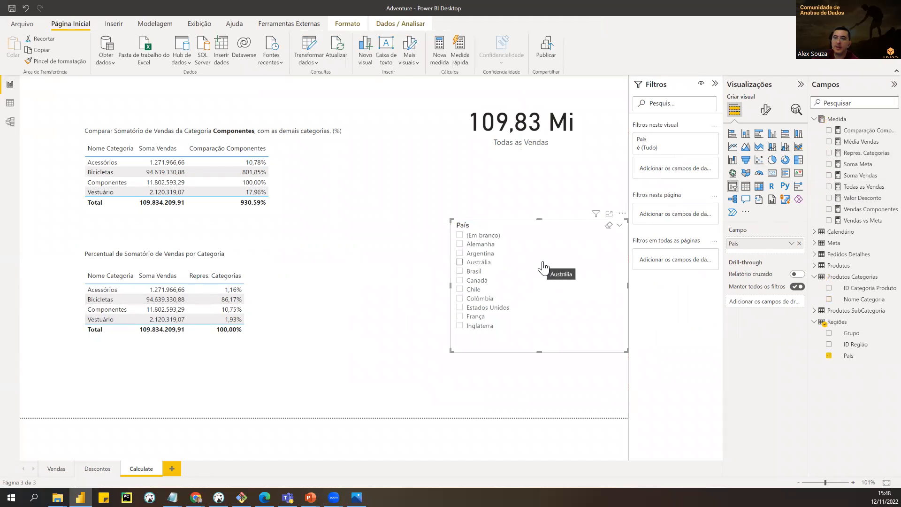